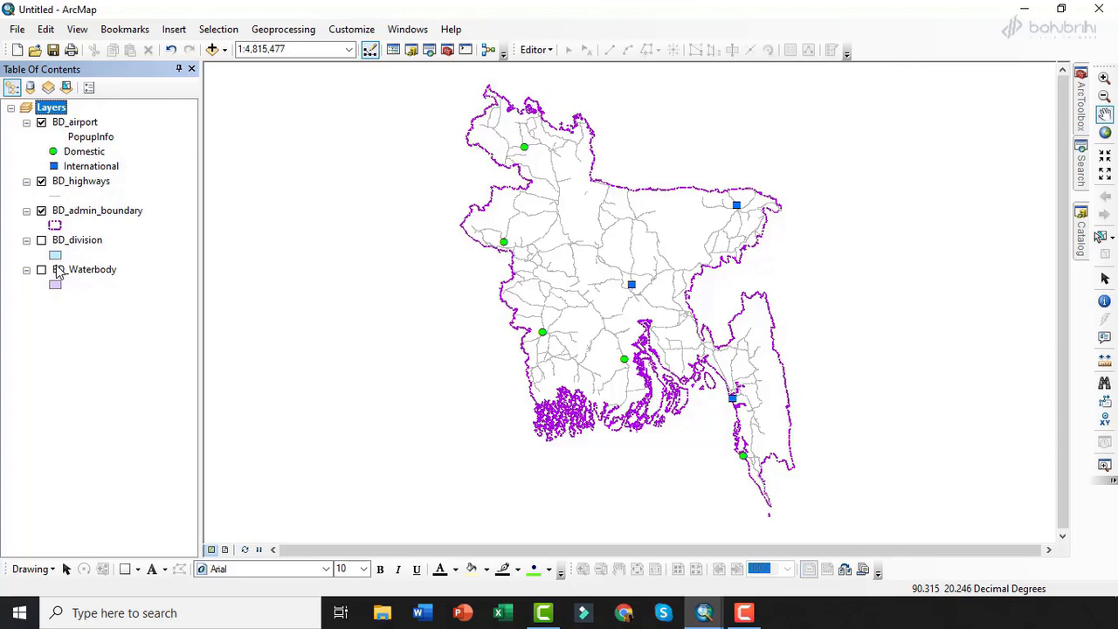
Step: Style the BD_division polygons with no fill and a dark gray outline of width 1, and display the layer
double_click(55, 254)
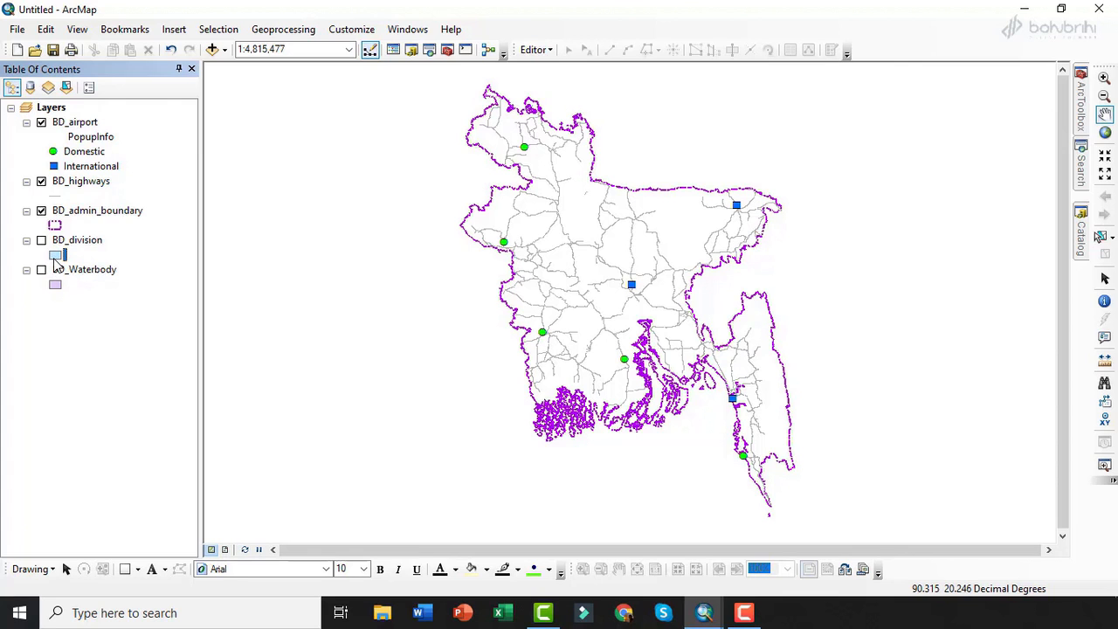
click(729, 249)
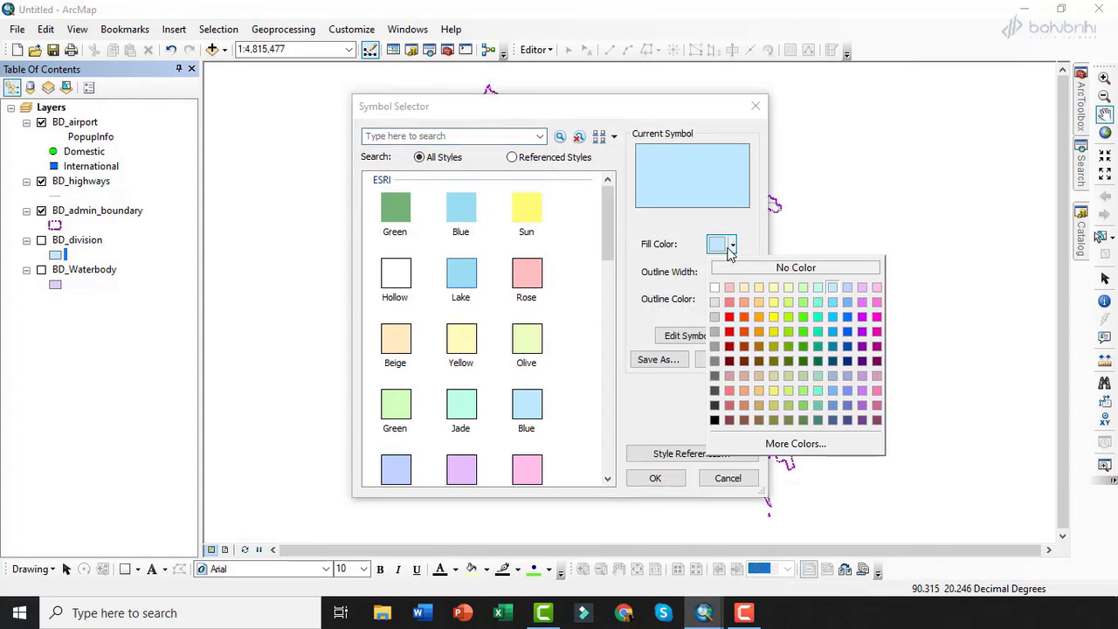
click(739, 266)
click(732, 299)
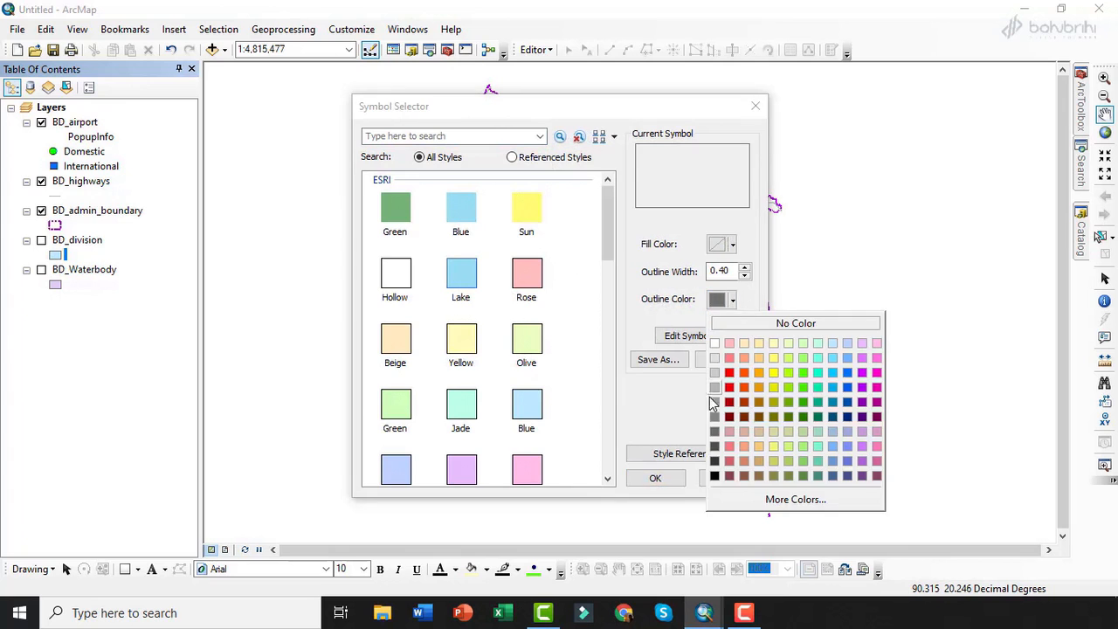
click(713, 442)
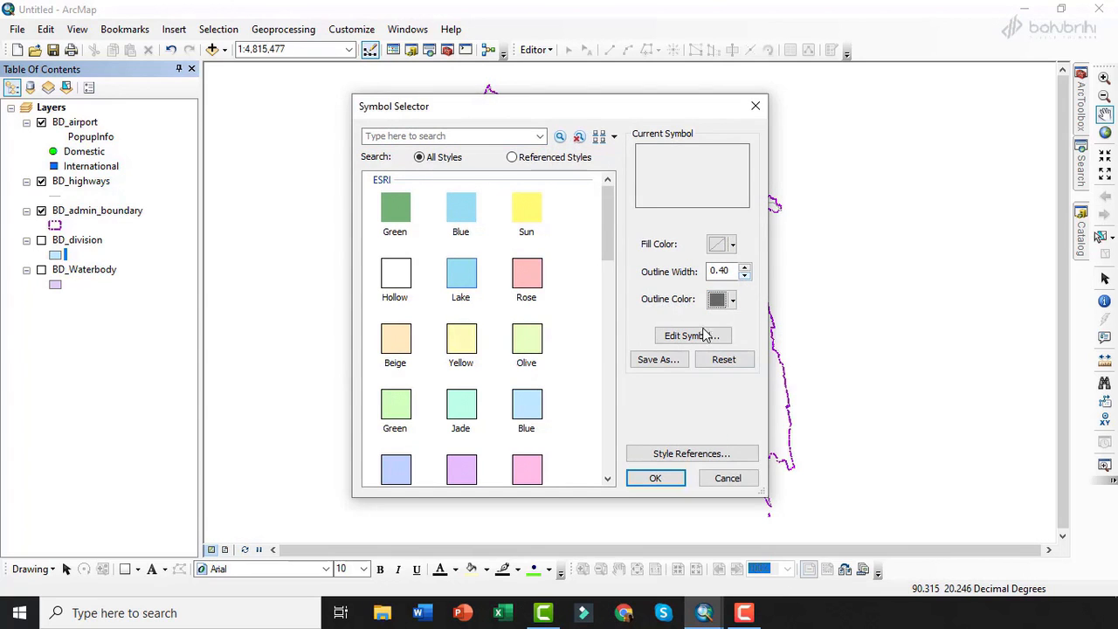
click(718, 300)
click(714, 461)
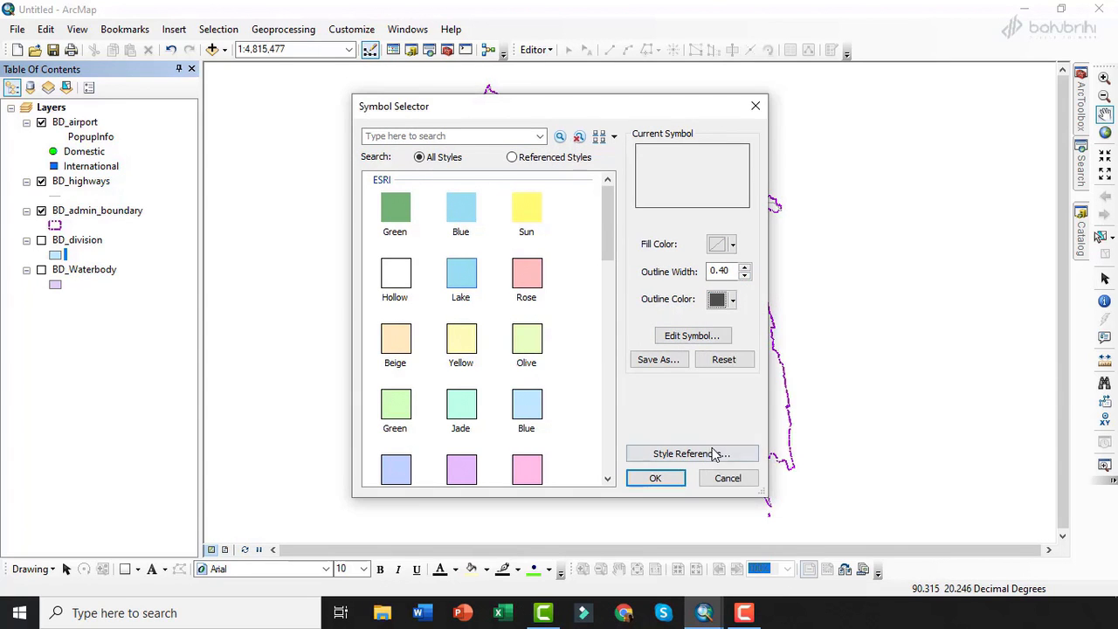
click(745, 270)
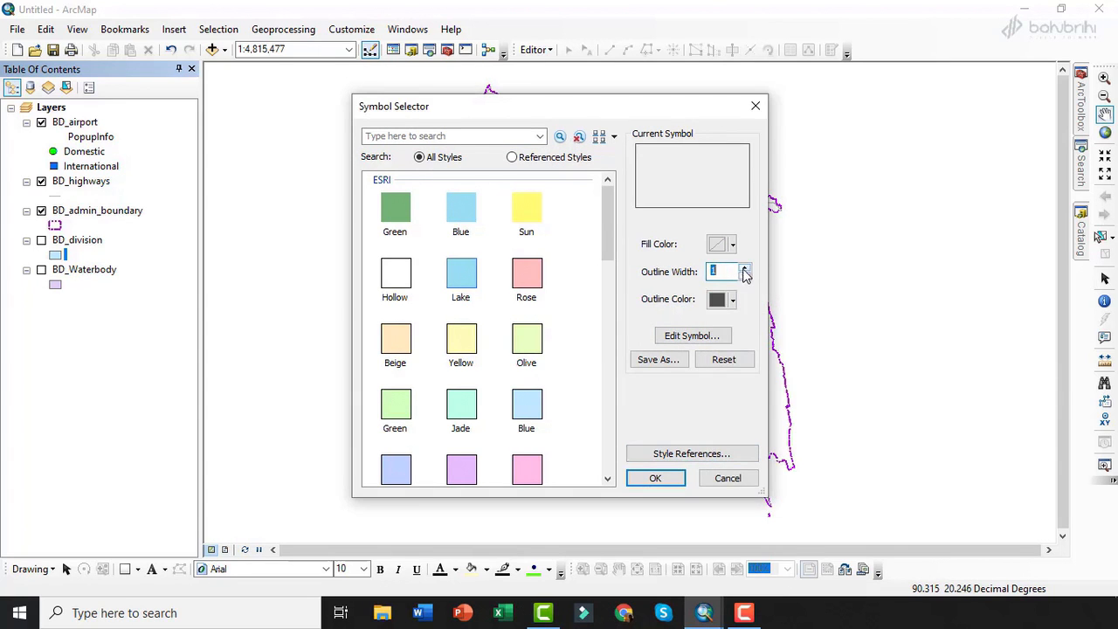
click(655, 478)
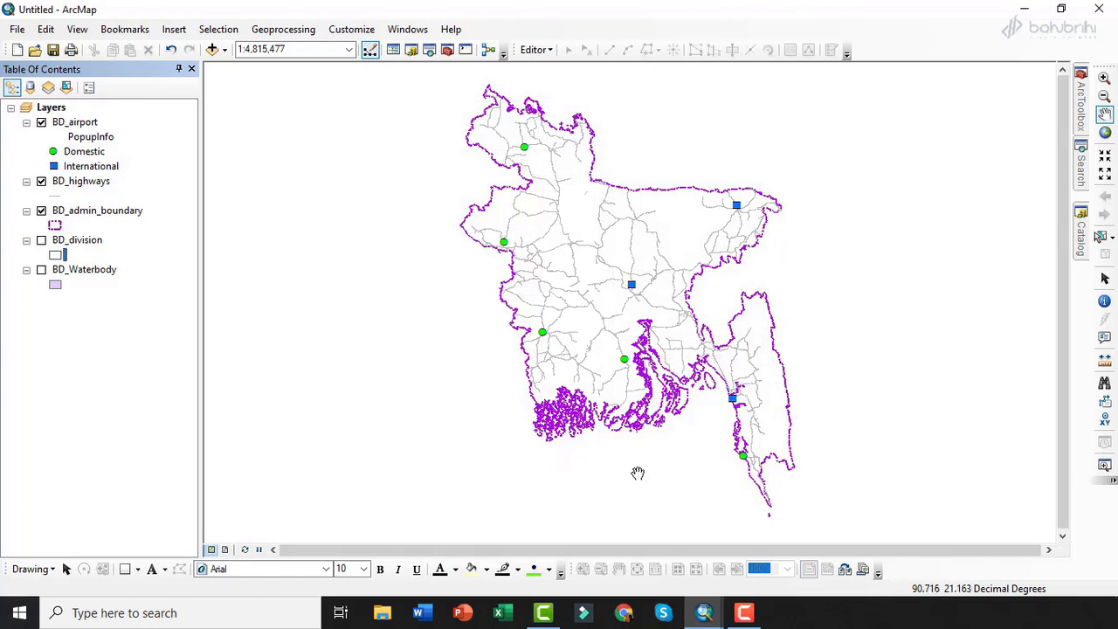
click(41, 240)
Step: Give the BD_Waterbody polygons a light blue fill with a matching light blue outline, and display the layer
click(55, 285)
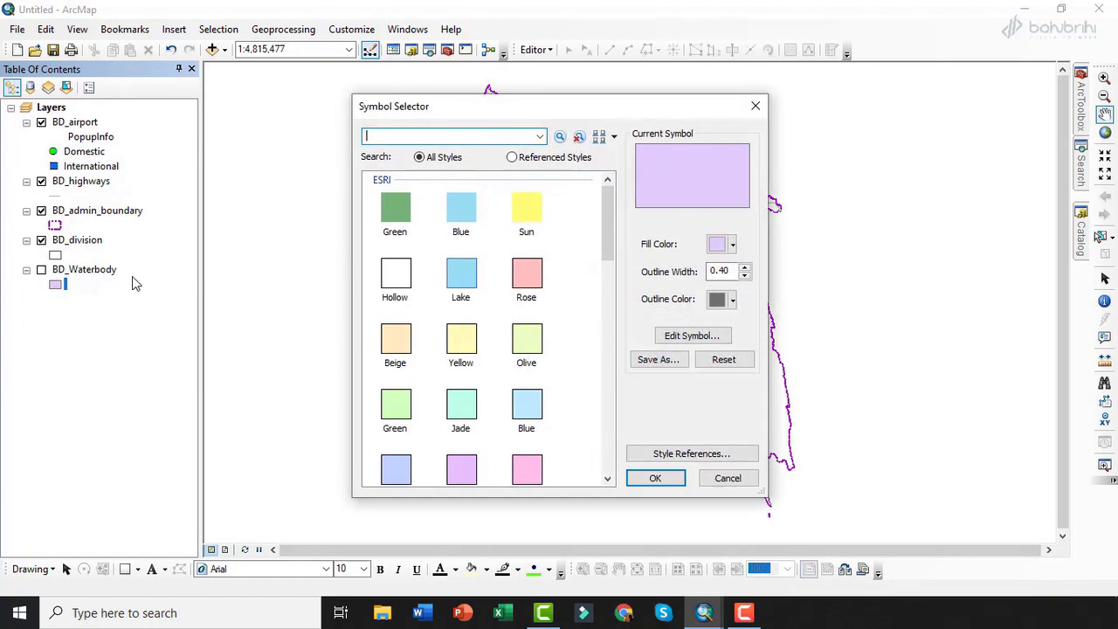
click(722, 244)
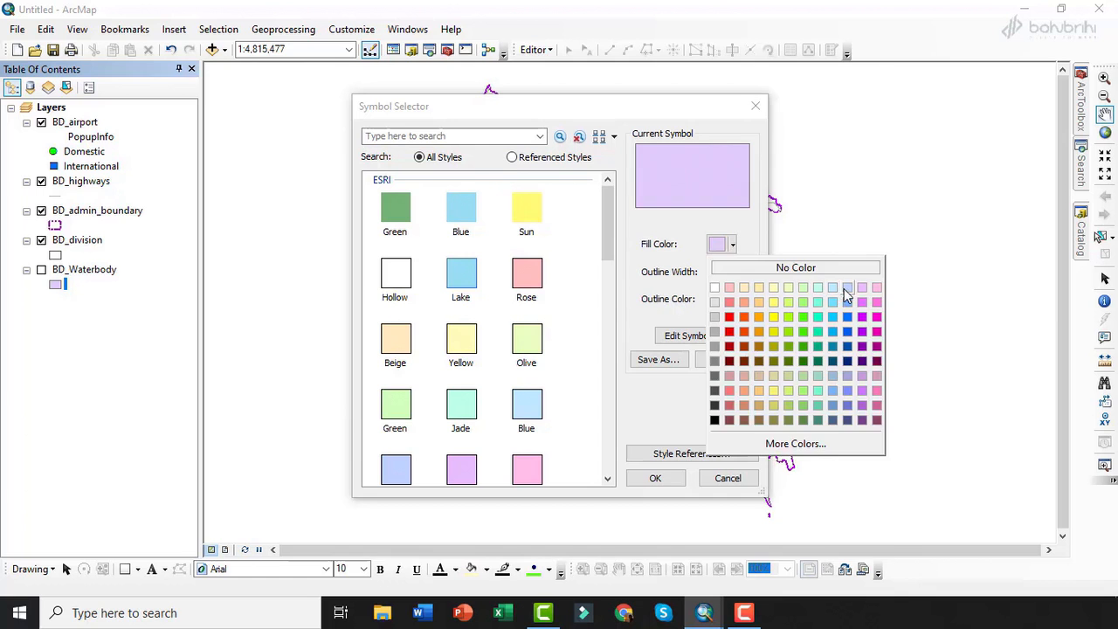
click(846, 287)
click(733, 299)
click(848, 353)
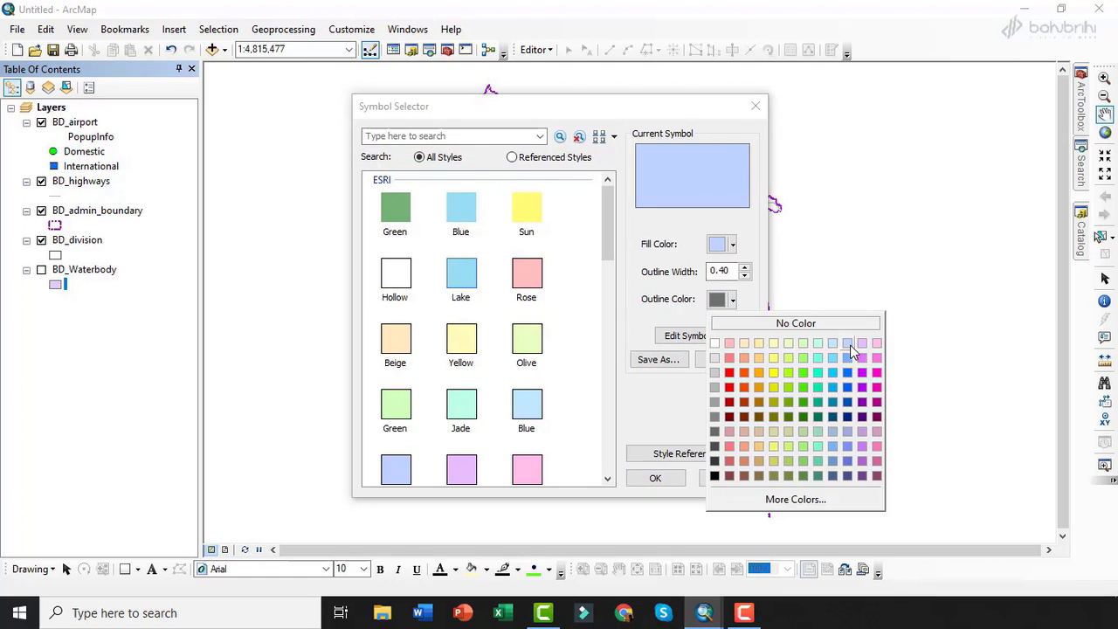
click(655, 478)
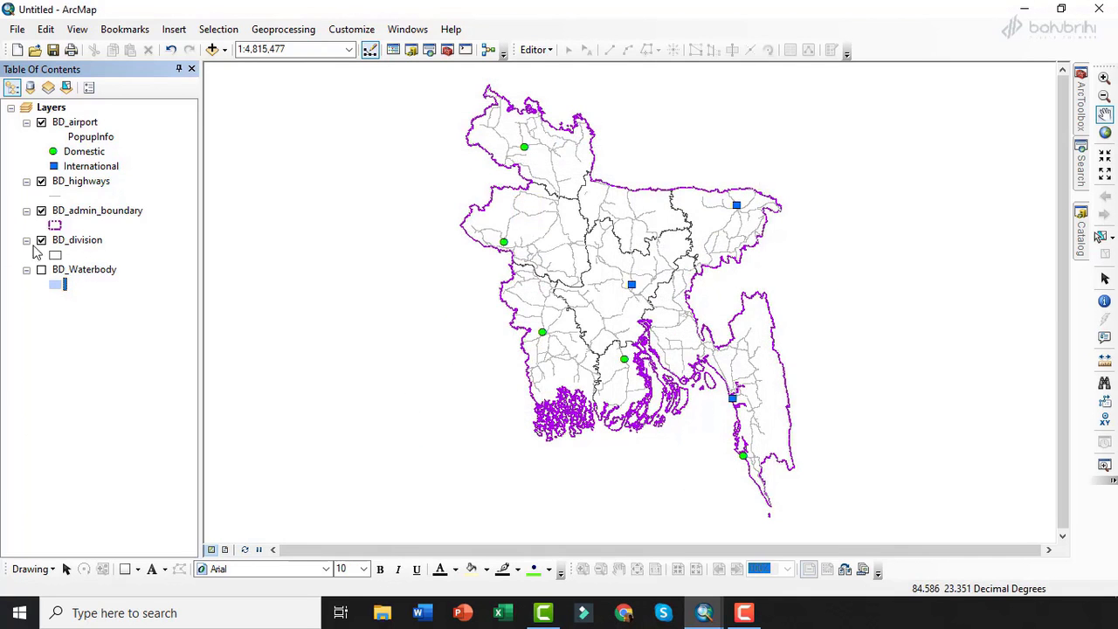
click(41, 270)
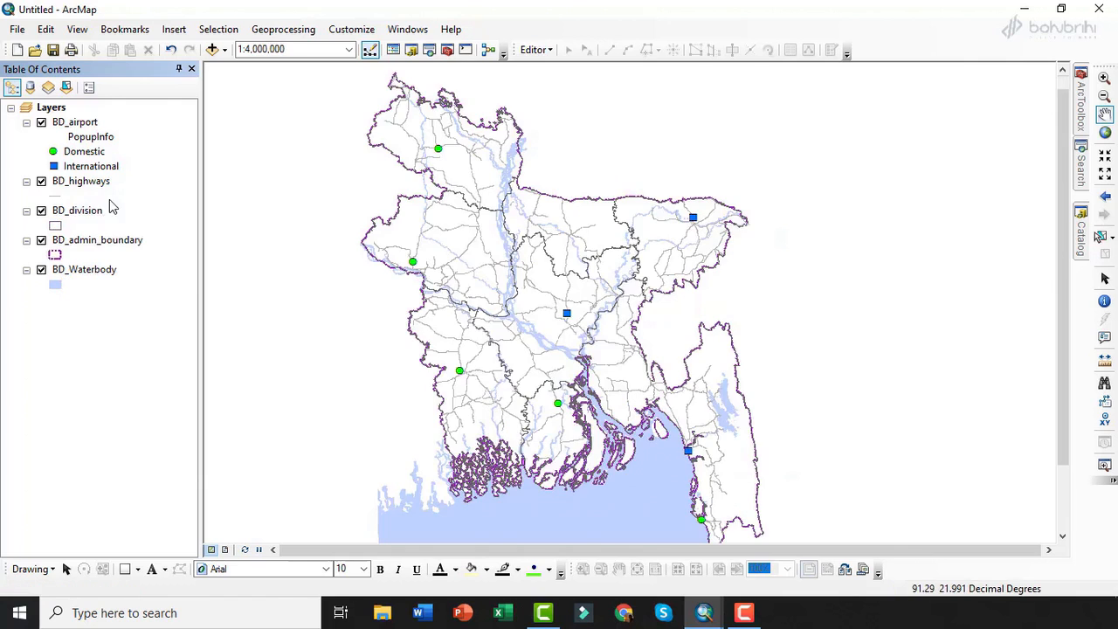
Step: Enable feature labels for the BD_division layer, using admin1Name as the label field
click(84, 214)
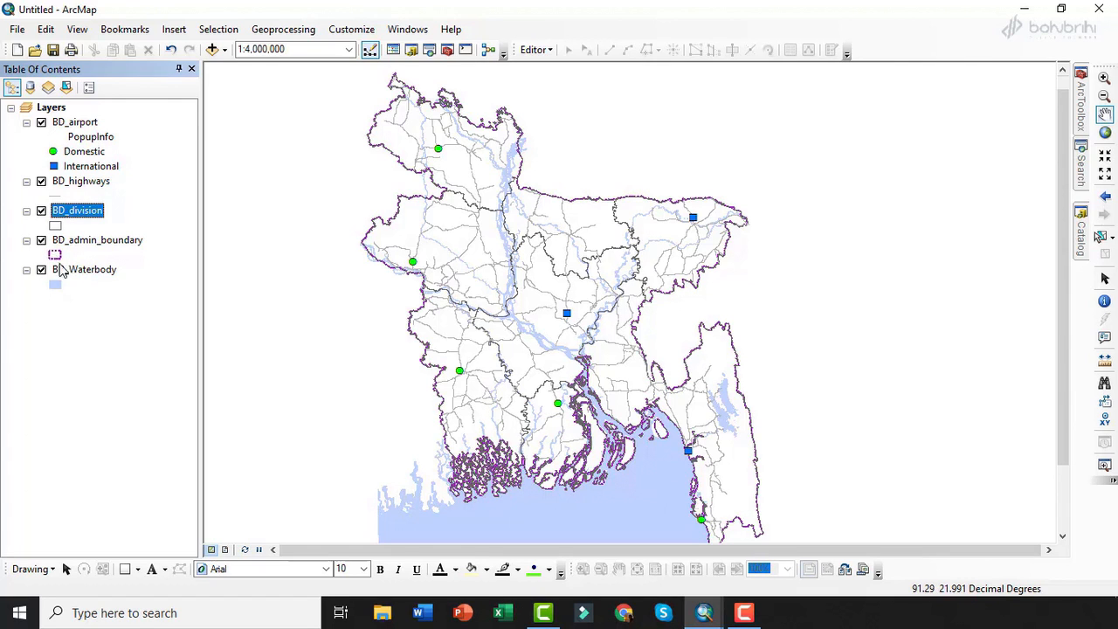
drag(223, 321, 212, 317)
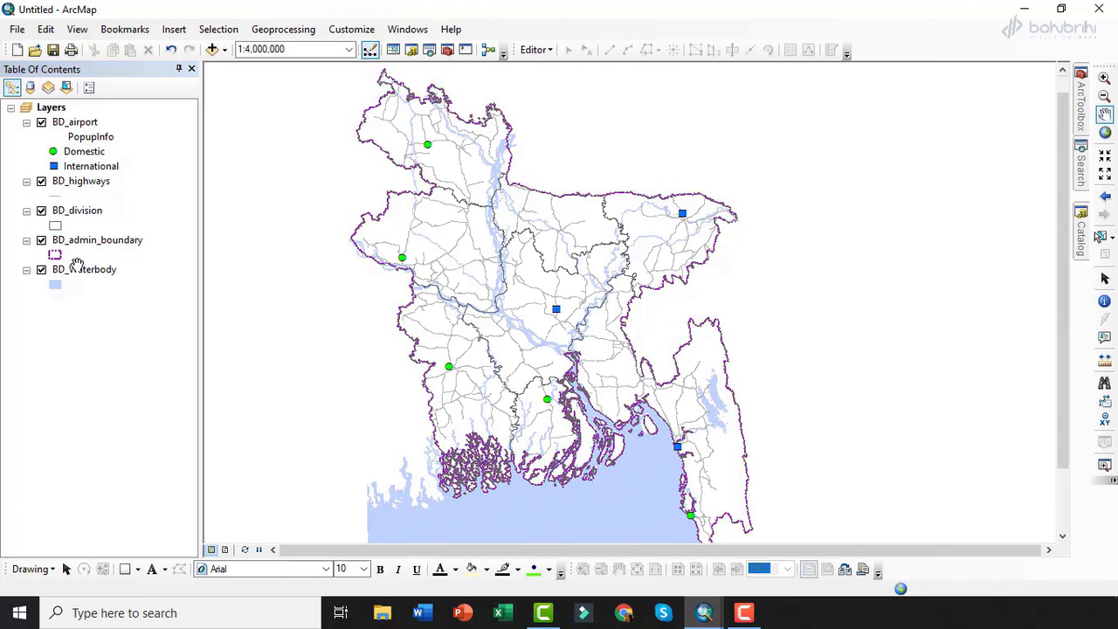
click(75, 212)
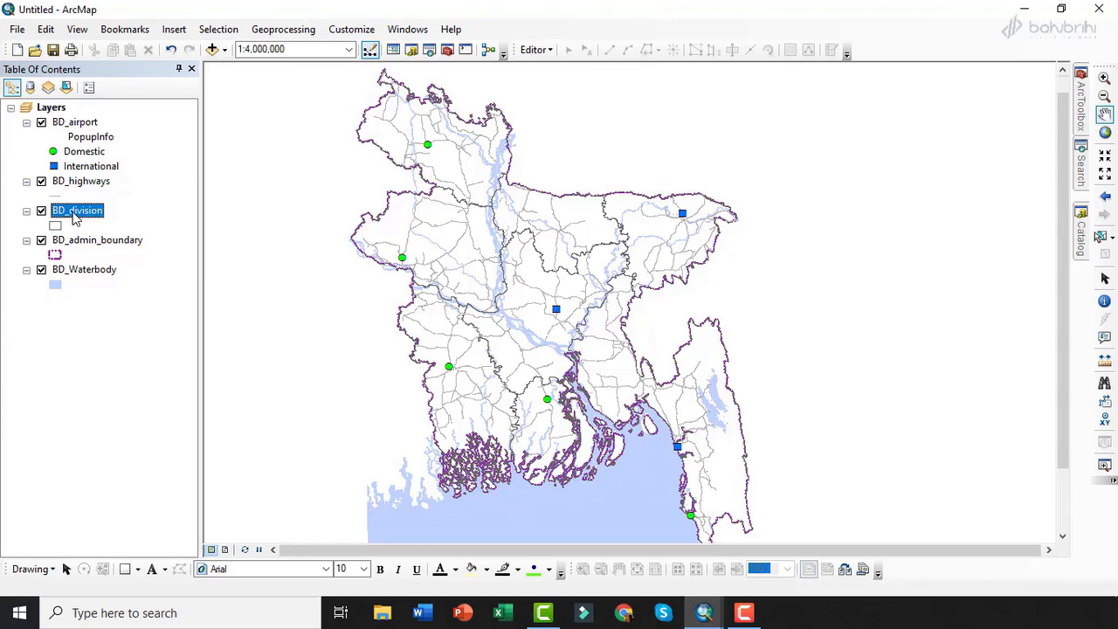
double_click(75, 213)
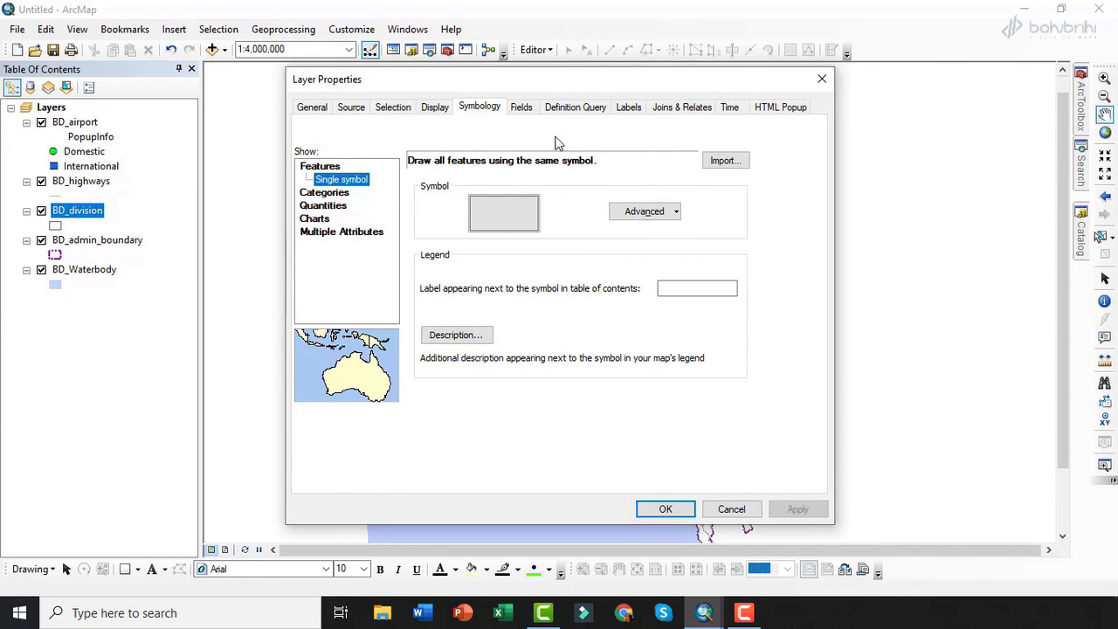
click(628, 109)
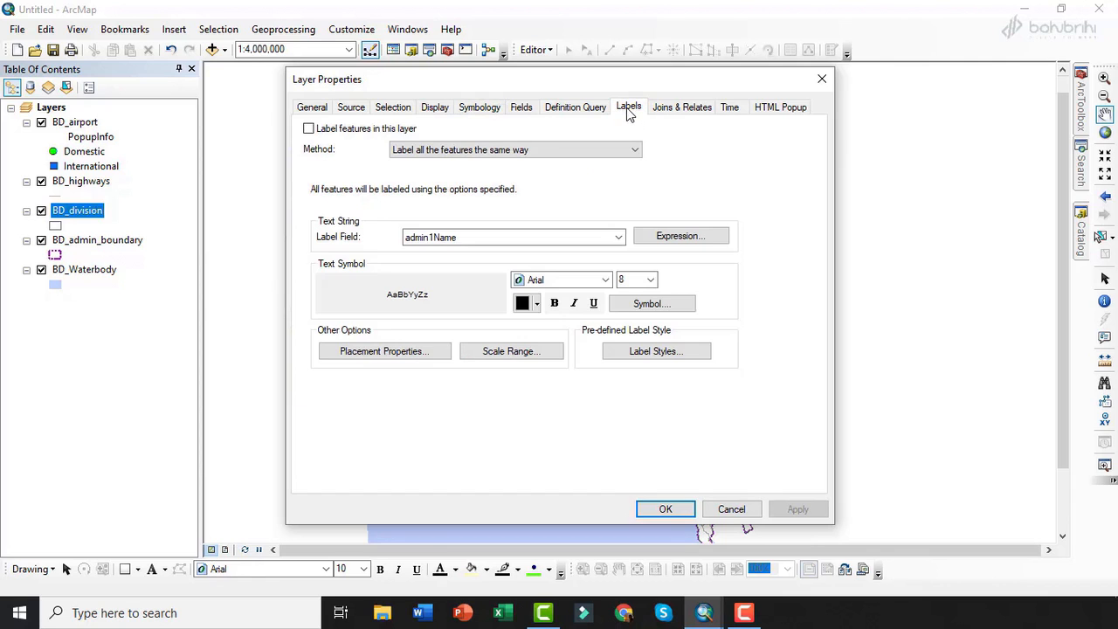
click(447, 240)
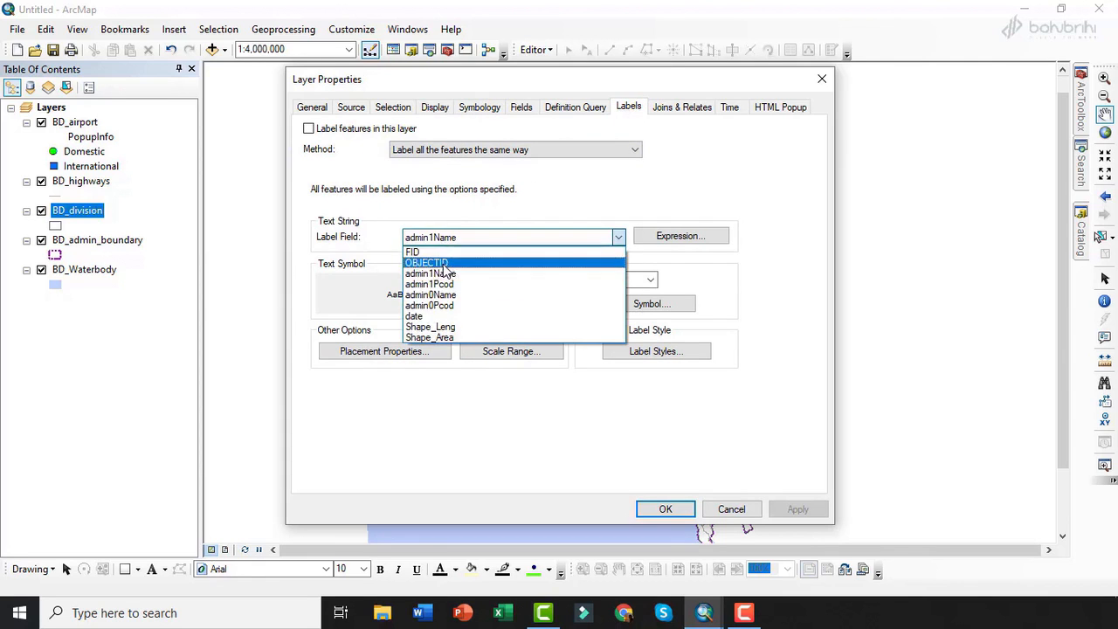
click(442, 274)
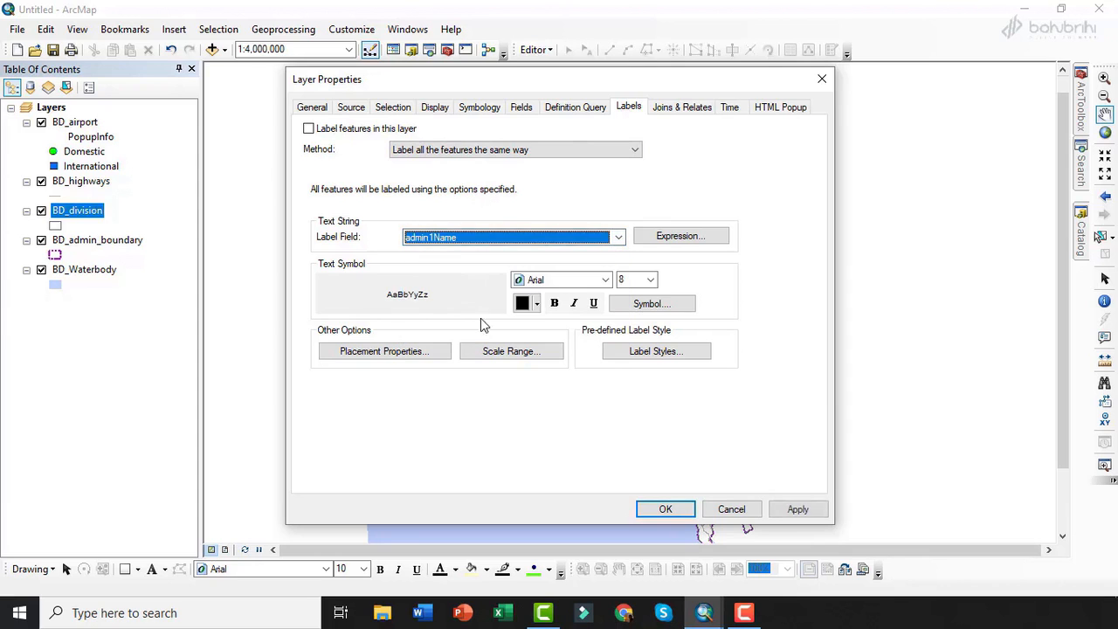
click(309, 129)
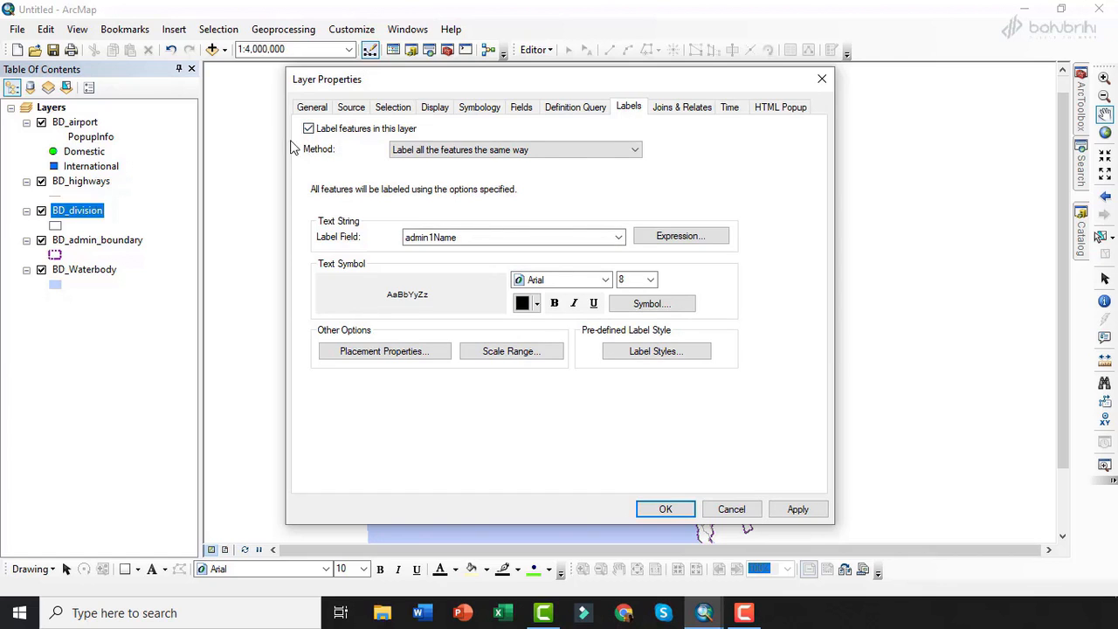
Step: Format the BD_division labels as size 9 bold text and apply the layer properties
click(650, 279)
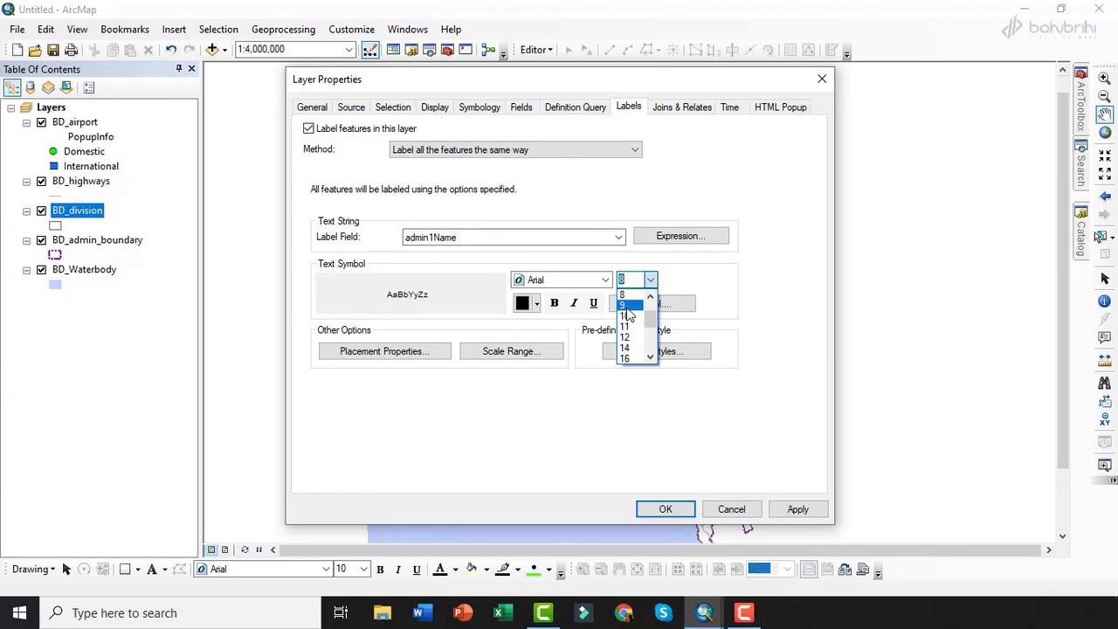
click(627, 308)
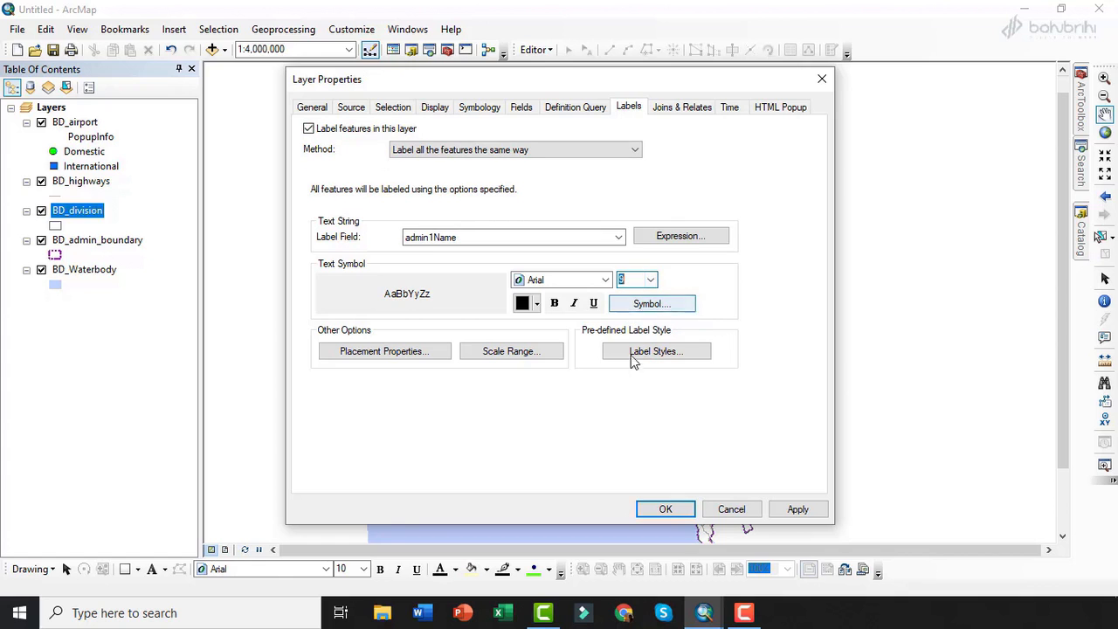
click(554, 306)
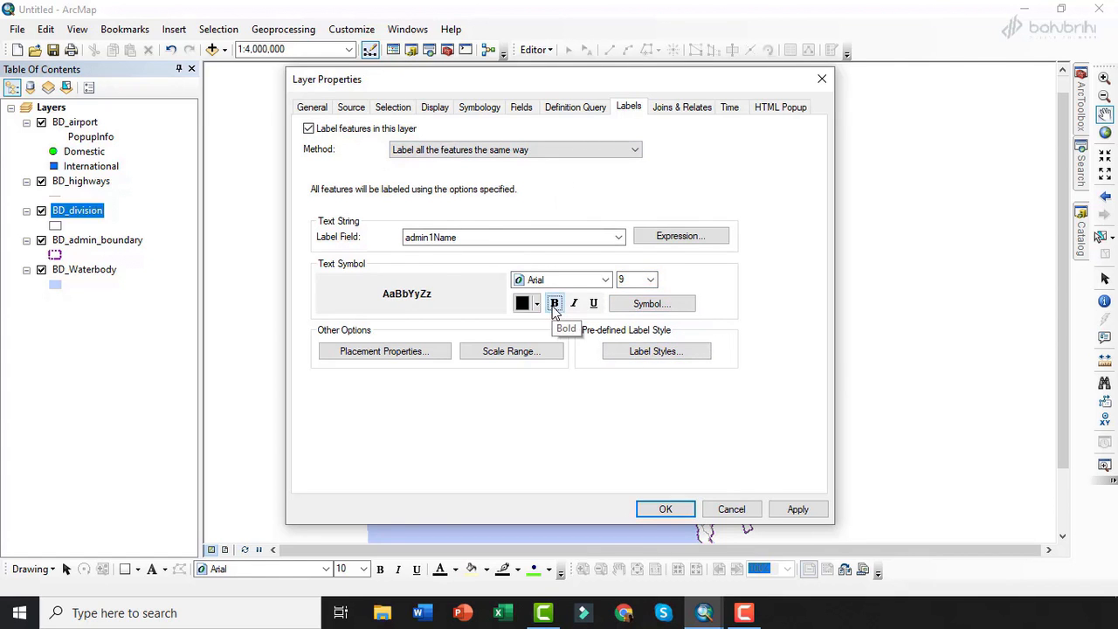
click(663, 510)
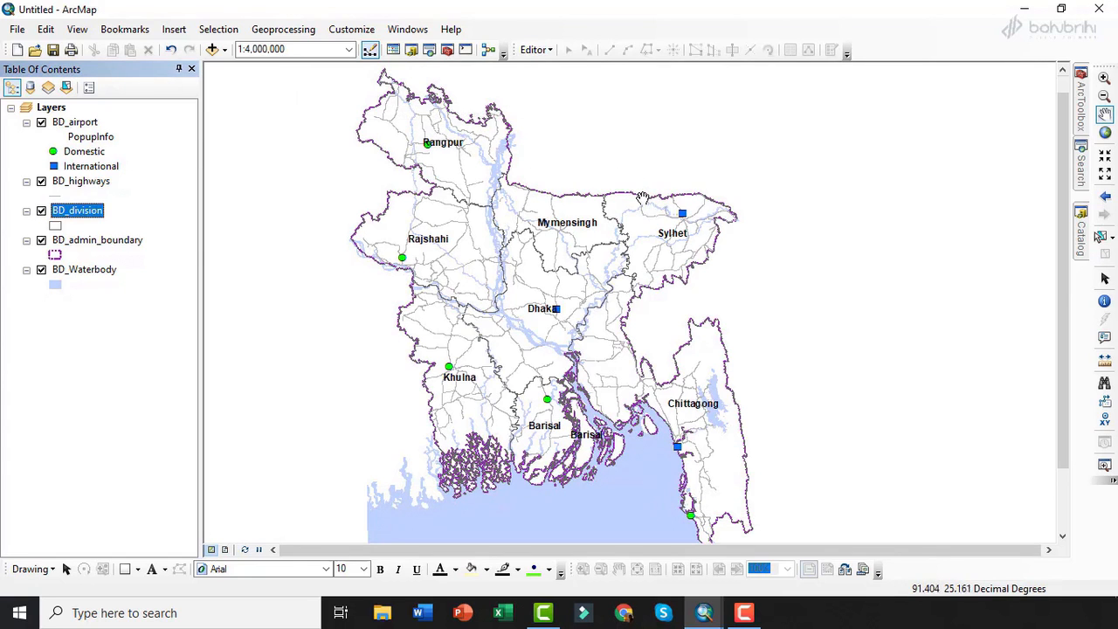
Step: Turn the BD_division labels off and back on
right_click(69, 212)
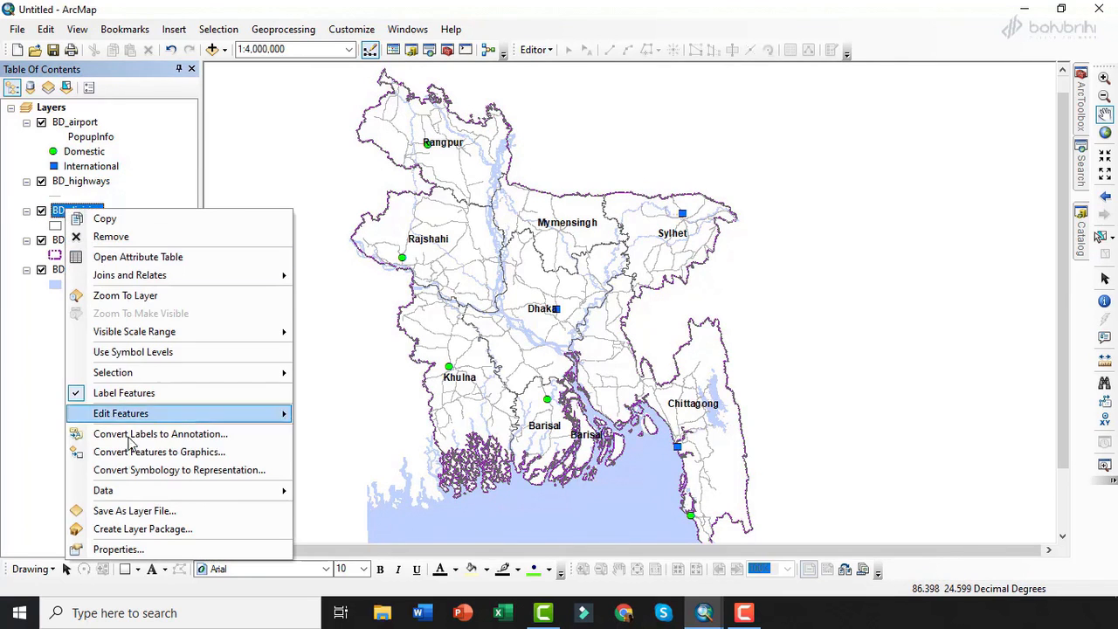
click(102, 395)
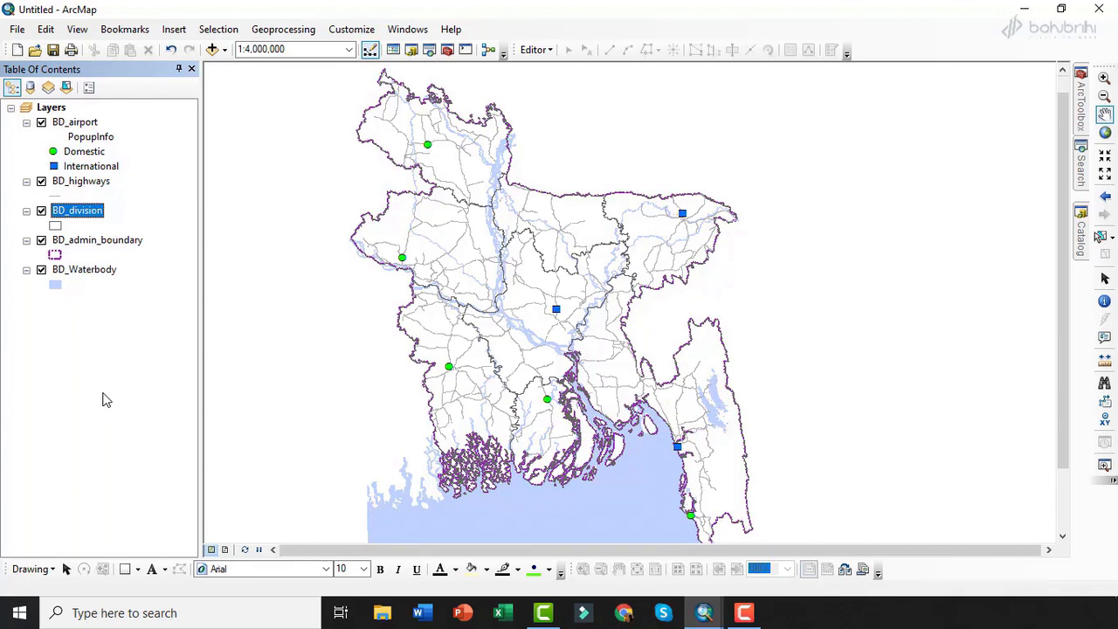
right_click(71, 215)
click(102, 395)
Step: Enable labels for the BD_airport layer from the Name field and color their text bright magenta
click(72, 128)
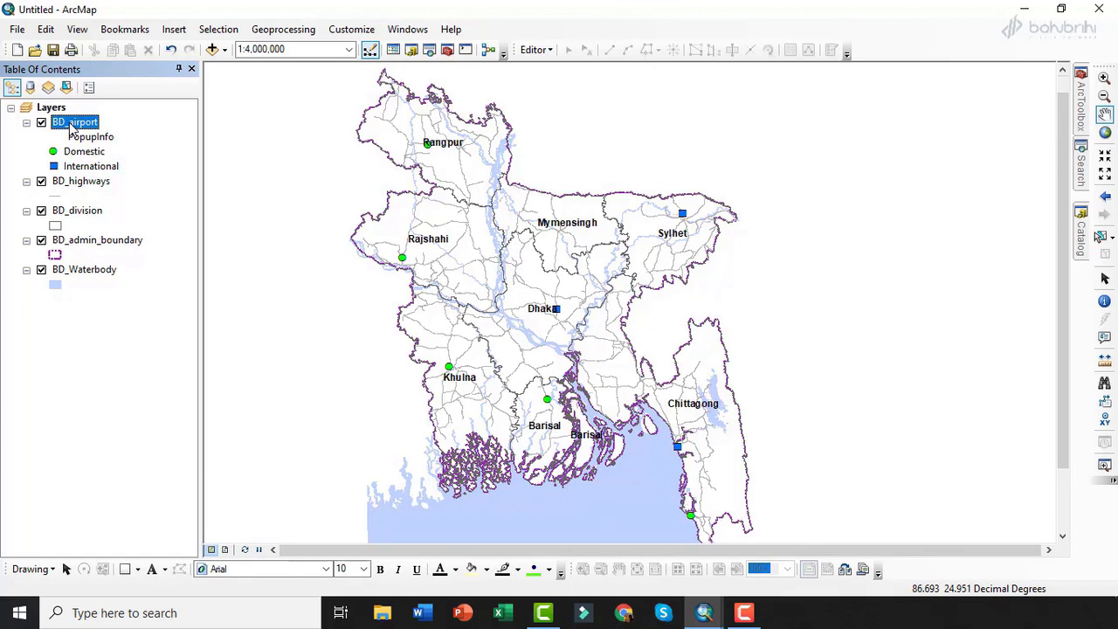
right_click(73, 127)
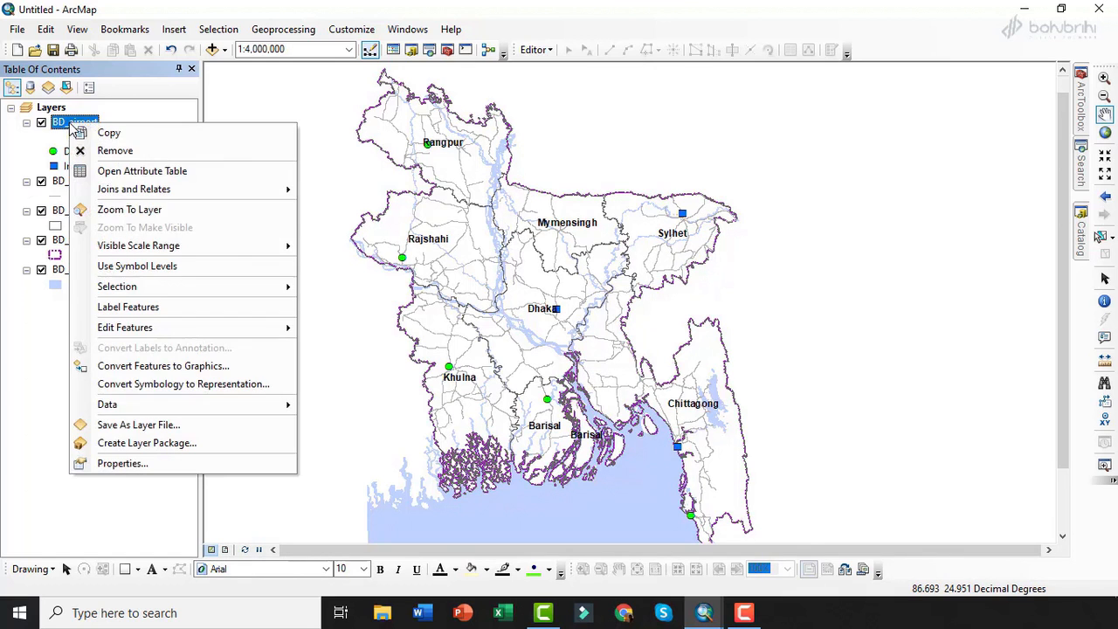
click(128, 470)
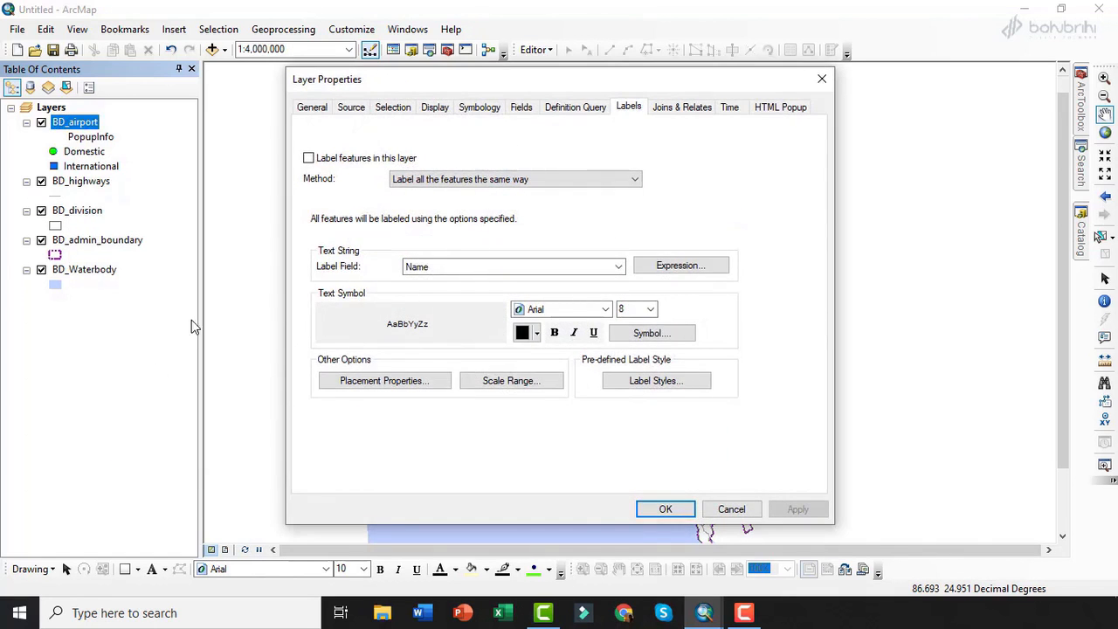
click(445, 266)
click(419, 282)
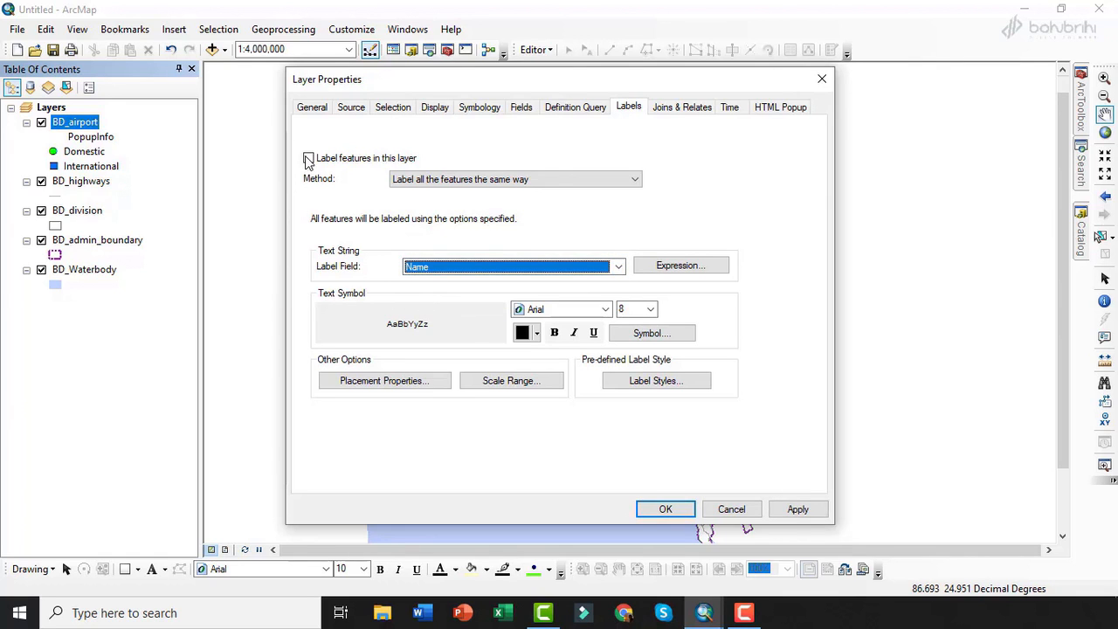
click(308, 158)
click(525, 333)
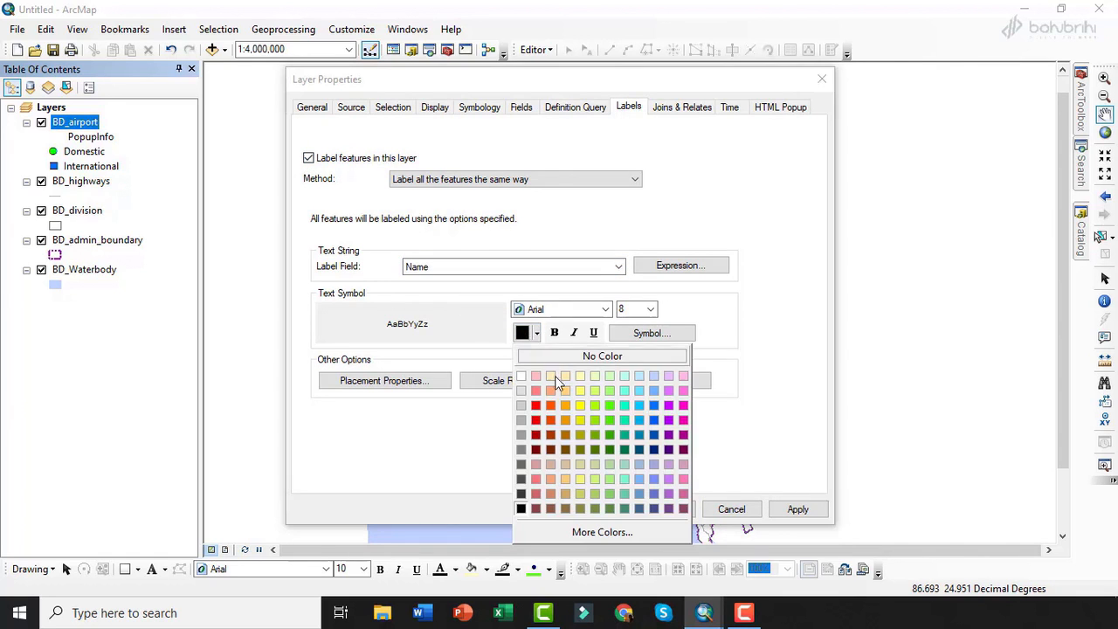
click(684, 405)
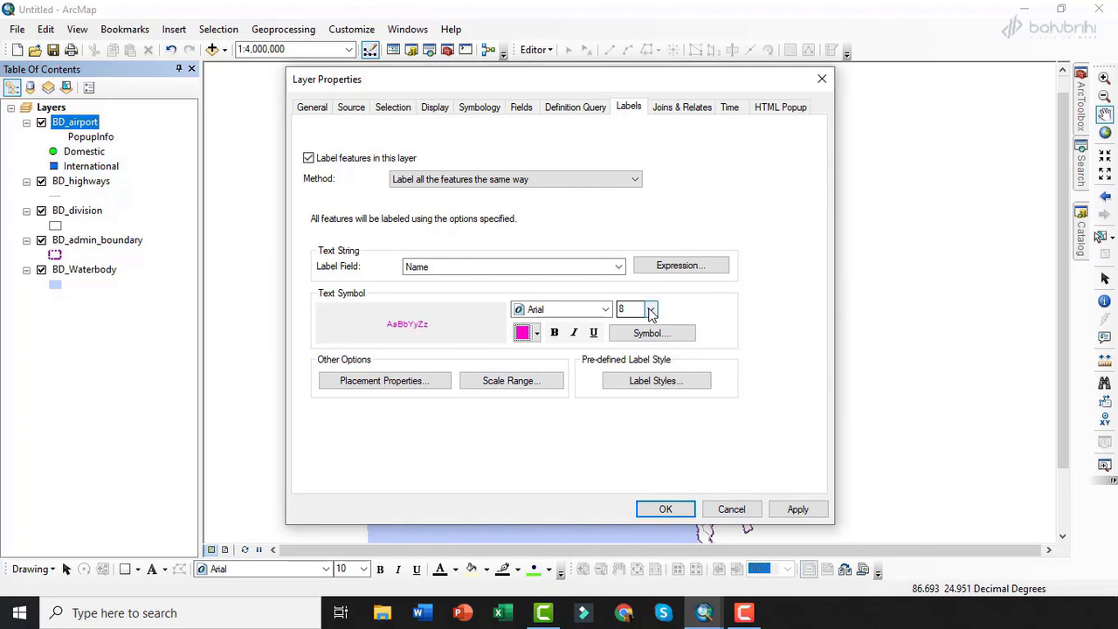
click(665, 509)
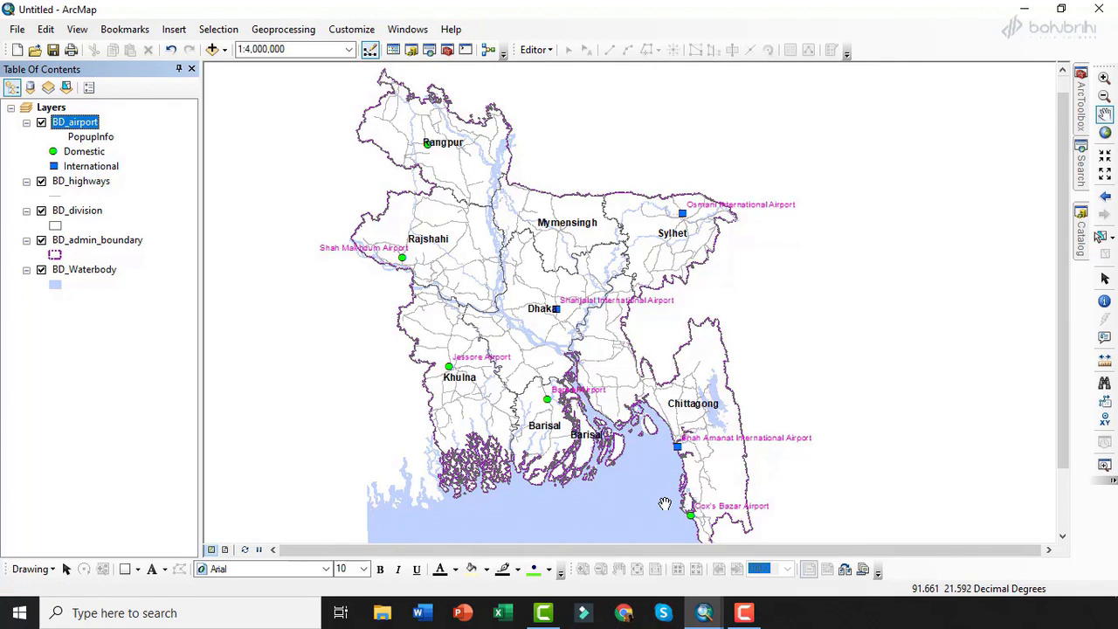
Step: Set the BD_airport label placement to Prefer Top Center, all allowed, and apply the layer properties
double_click(63, 123)
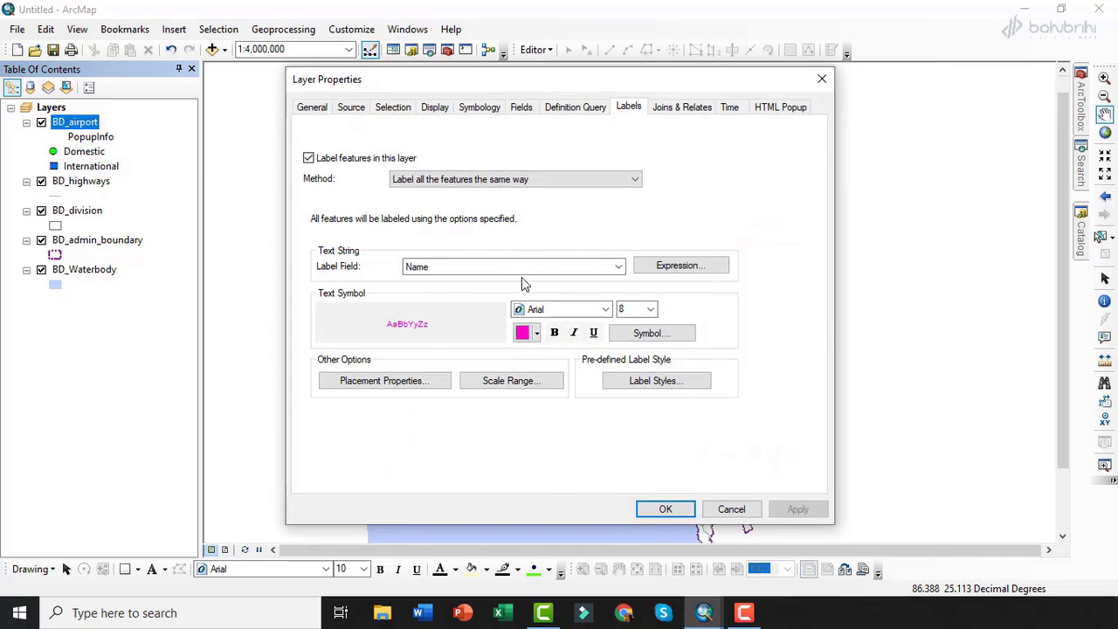
click(384, 381)
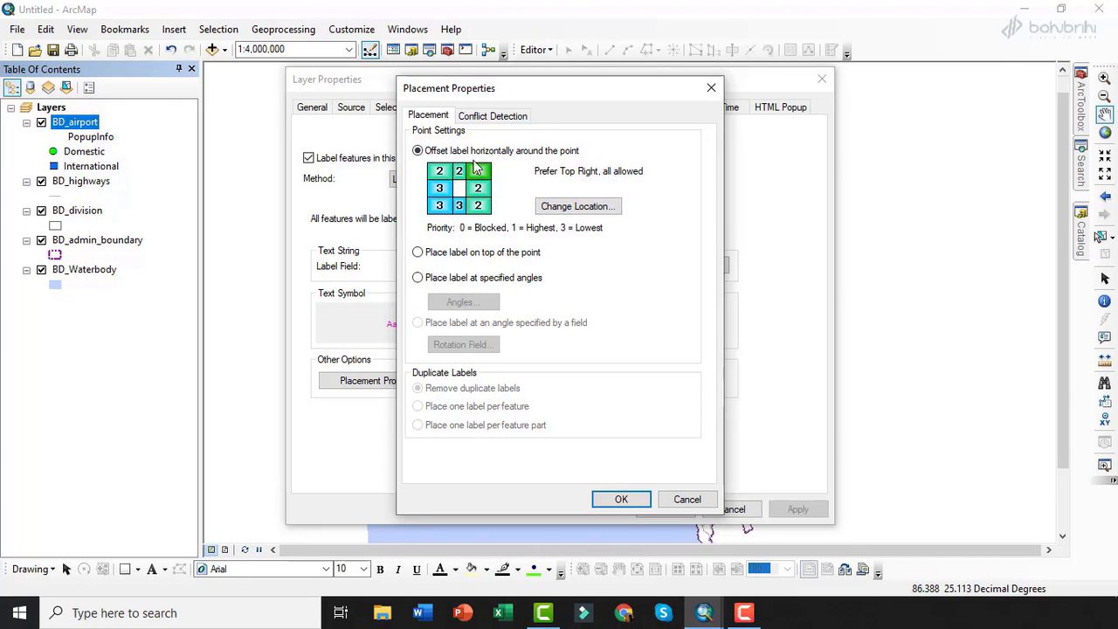
click(568, 213)
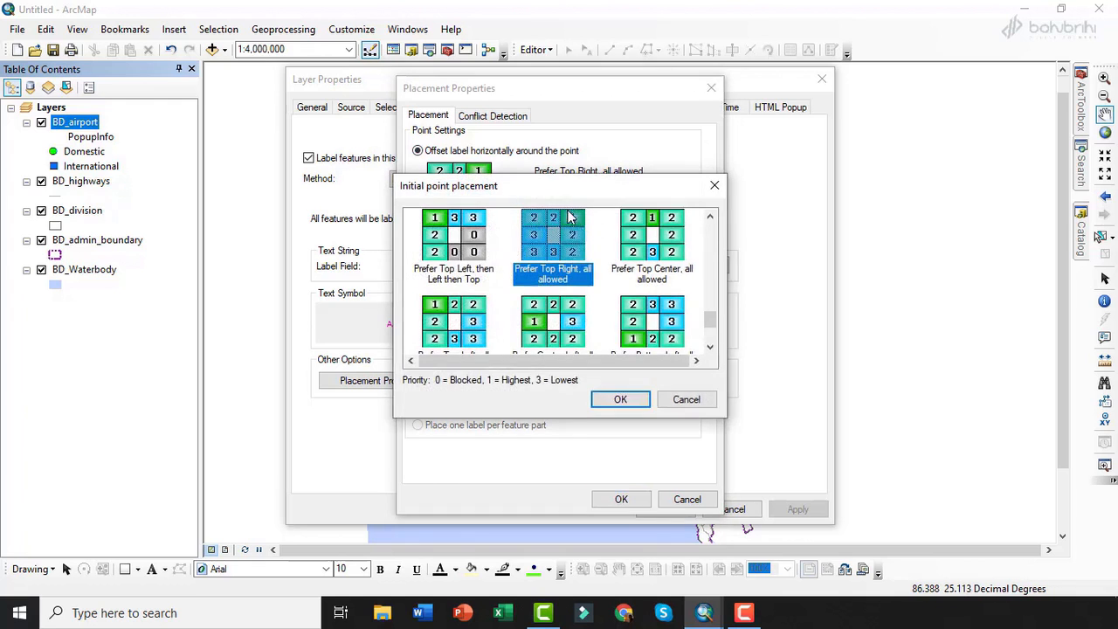
click(662, 242)
click(621, 402)
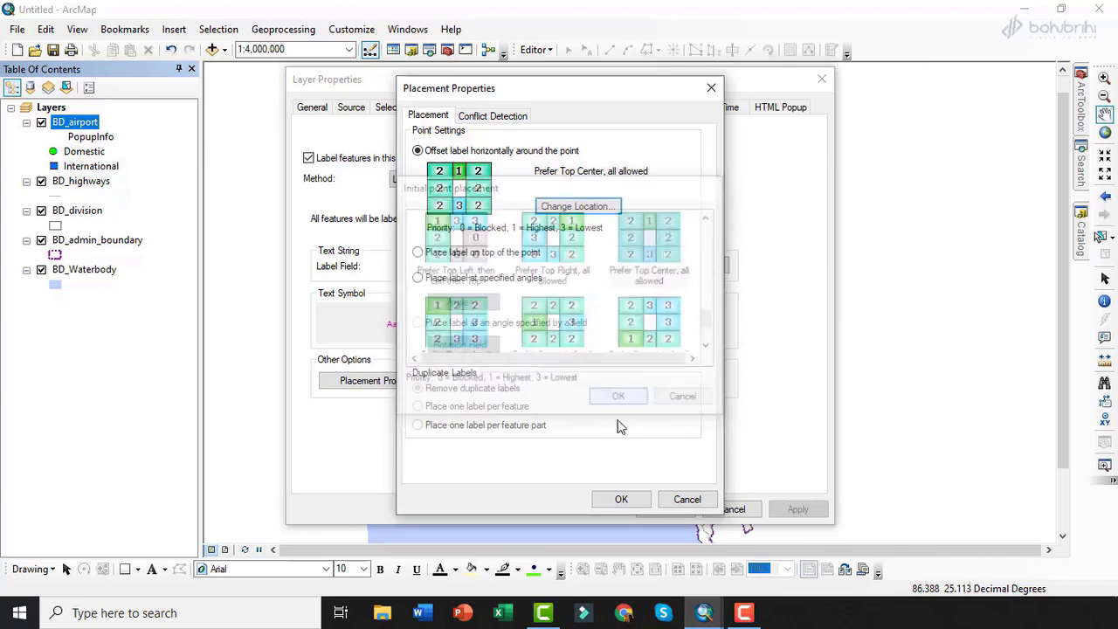
click(621, 499)
click(665, 509)
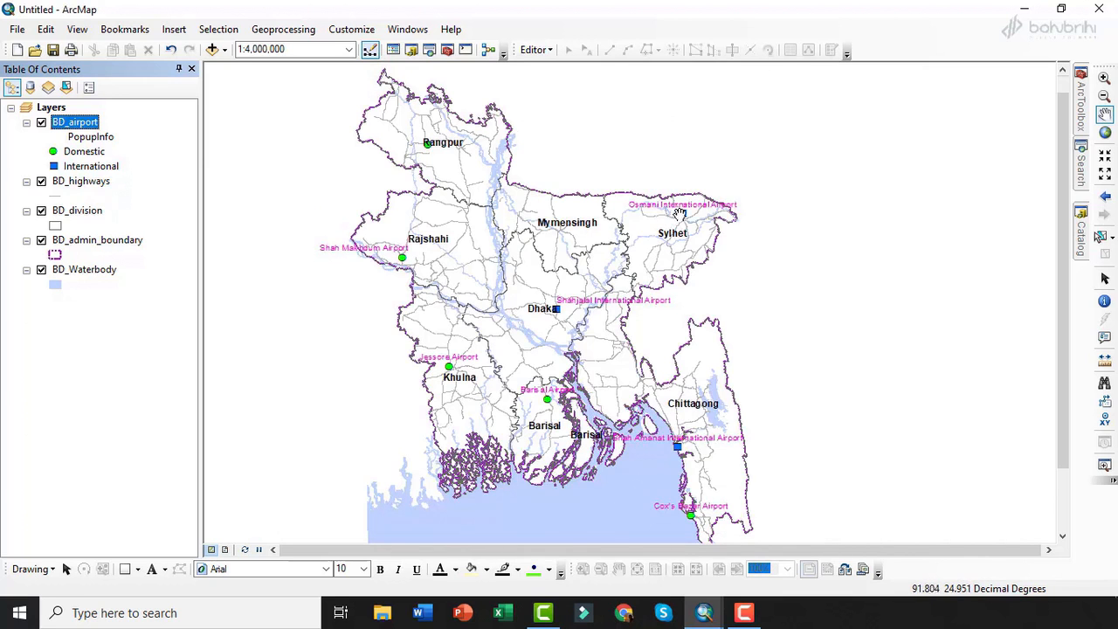
Step: Set the BD_division label text to size 8 without bold and apply the layer properties
click(51, 107)
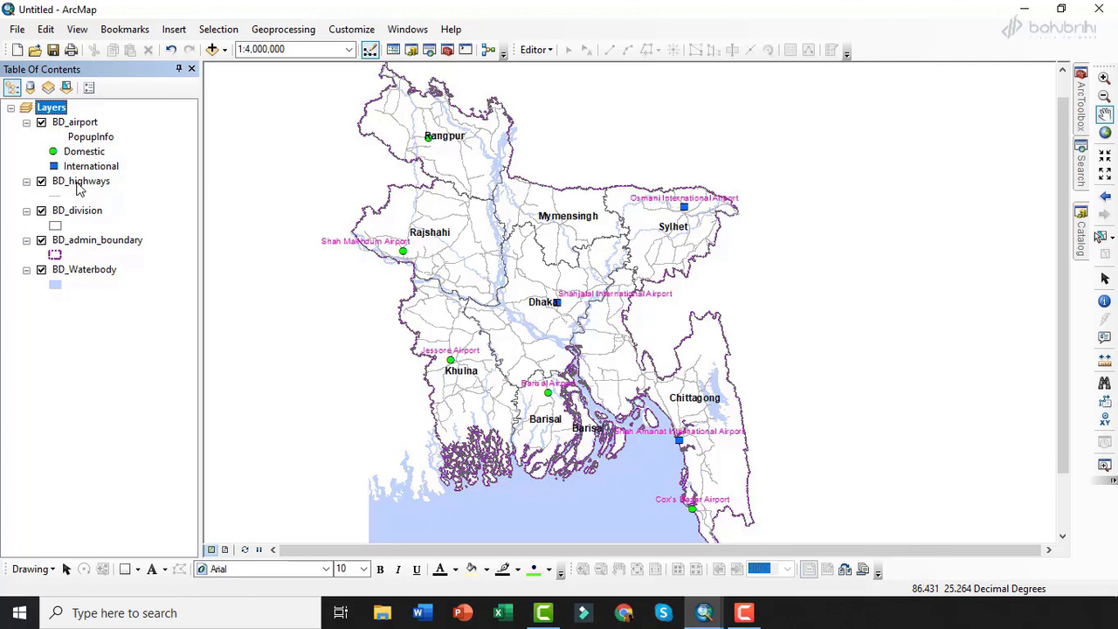
double_click(86, 213)
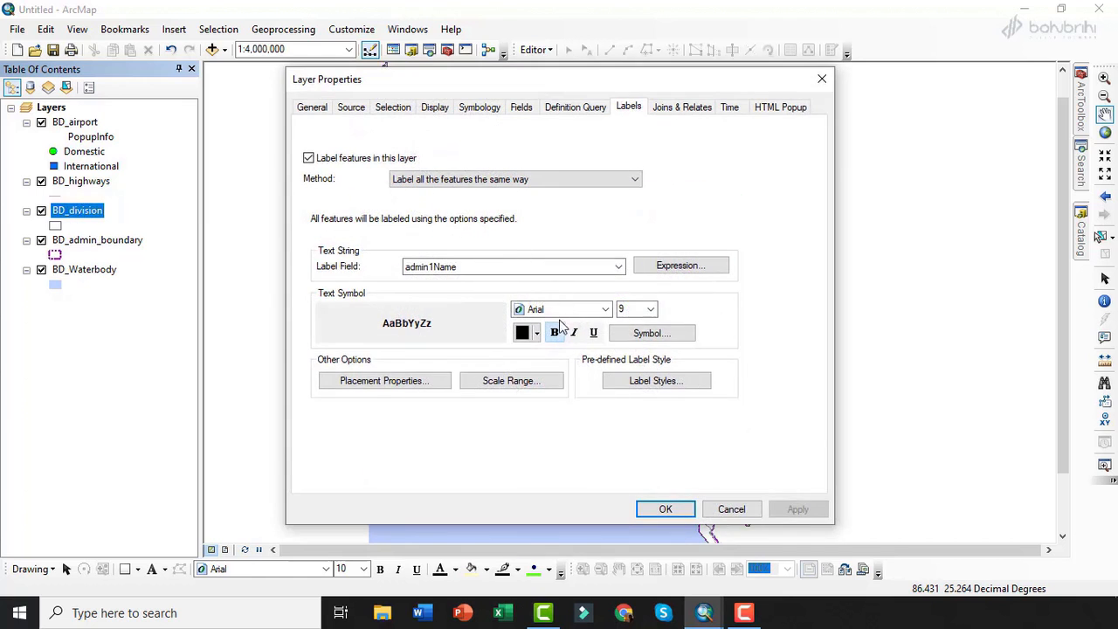
click(650, 309)
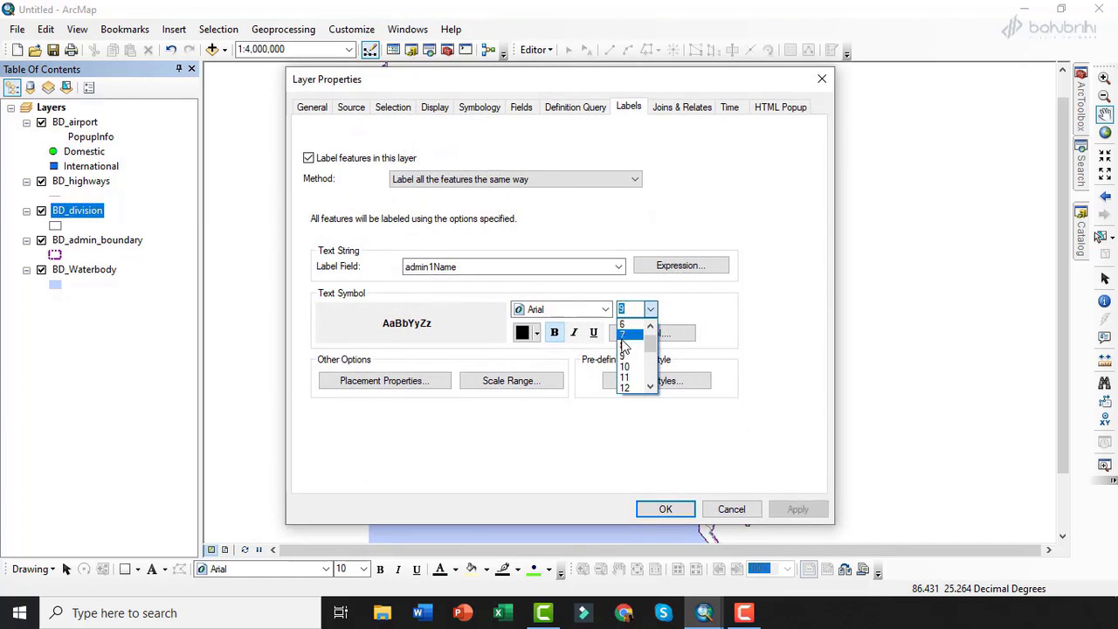
click(625, 345)
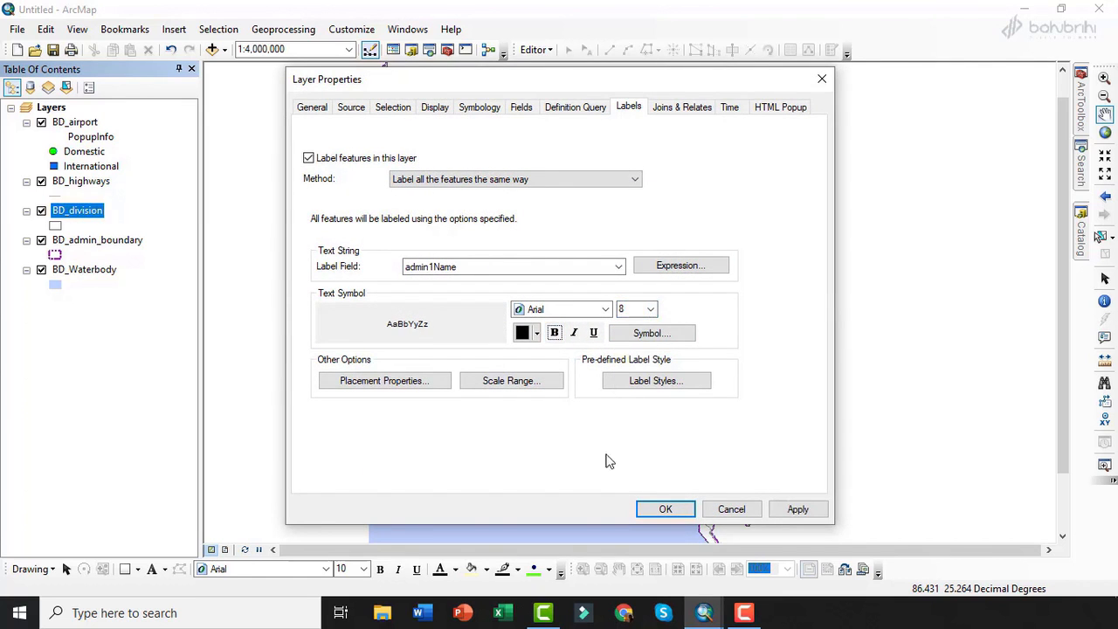
click(664, 509)
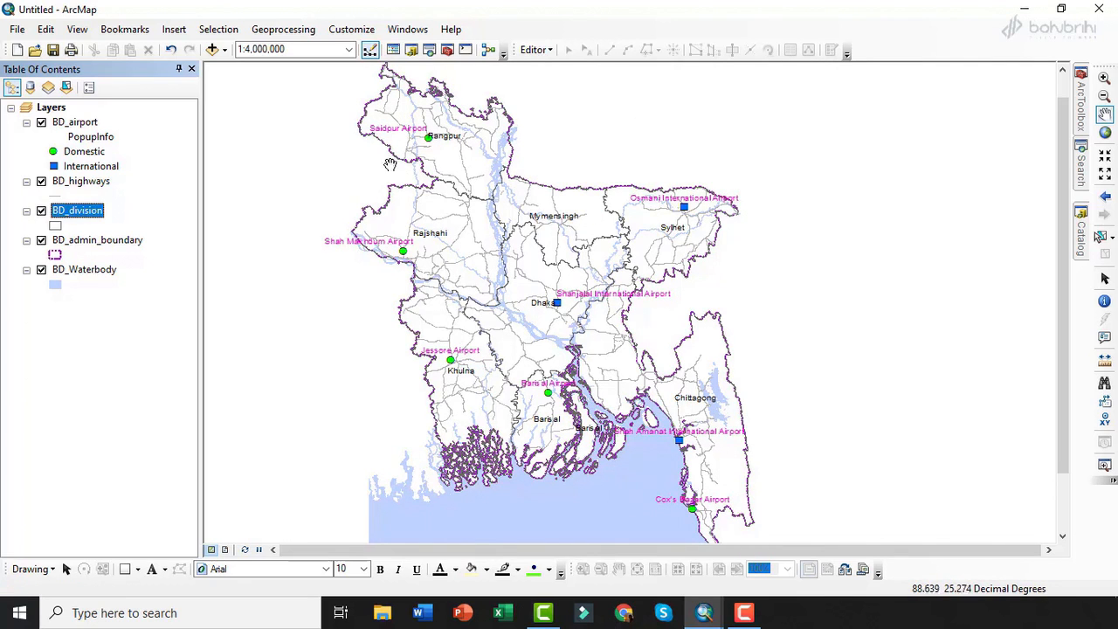
drag(416, 280, 403, 286)
click(106, 337)
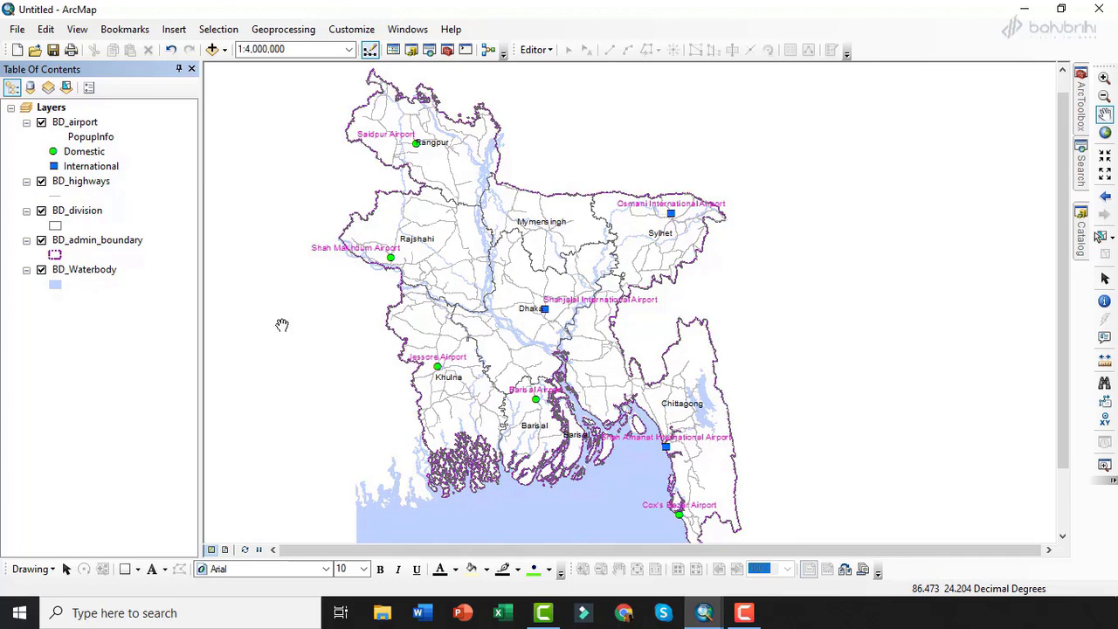
Step: Set the BD_Waterbody layer's display transparency to 2% and apply the layer properties
click(81, 272)
double_click(81, 272)
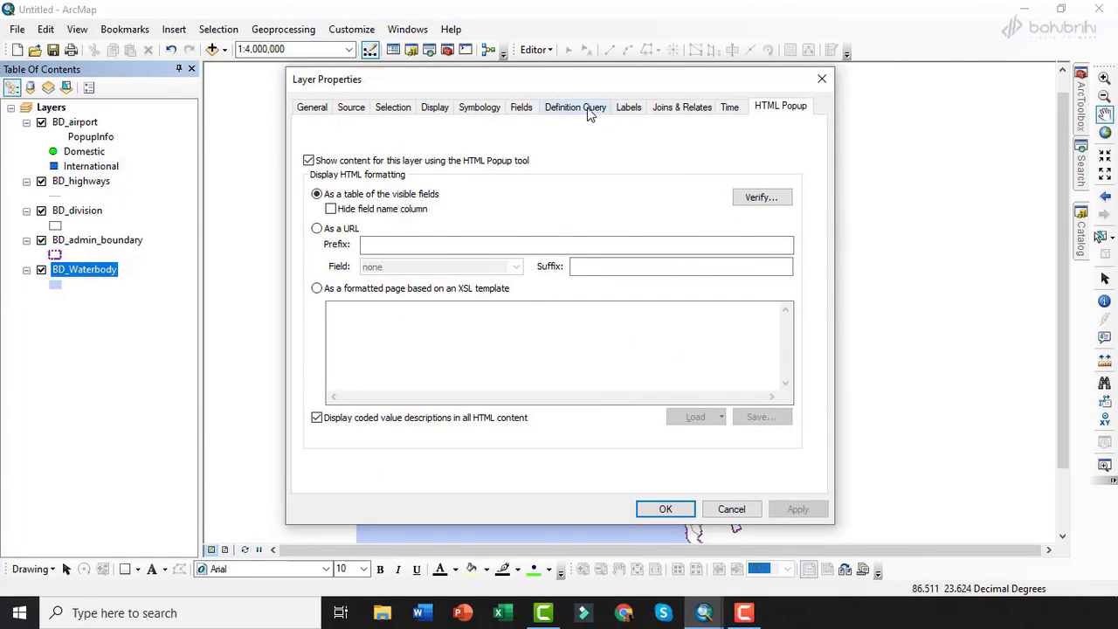
click(436, 114)
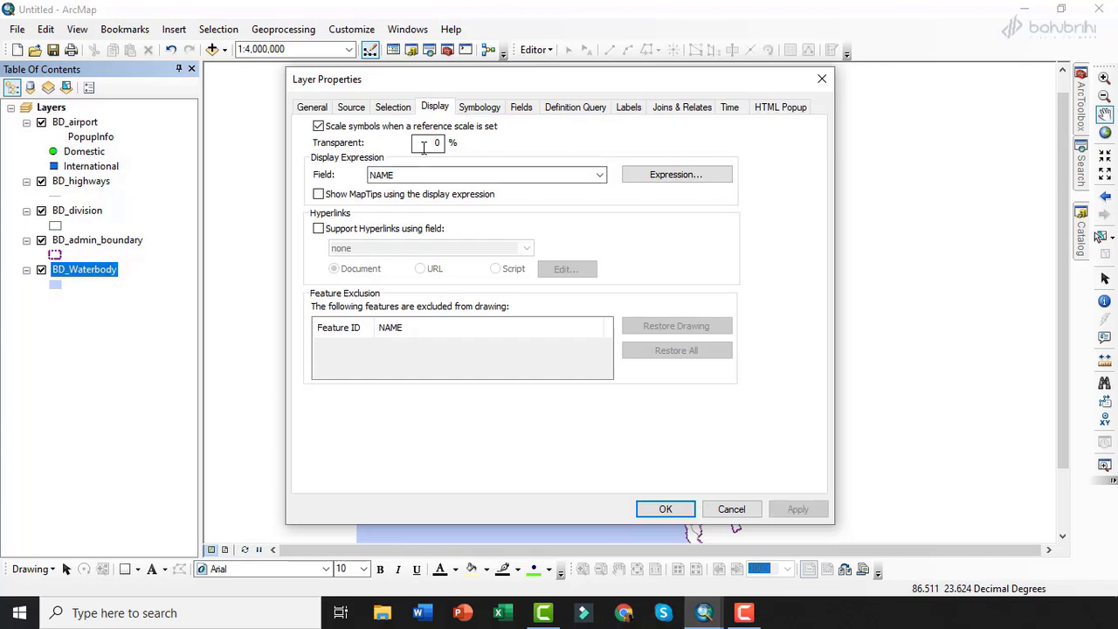
double_click(426, 146)
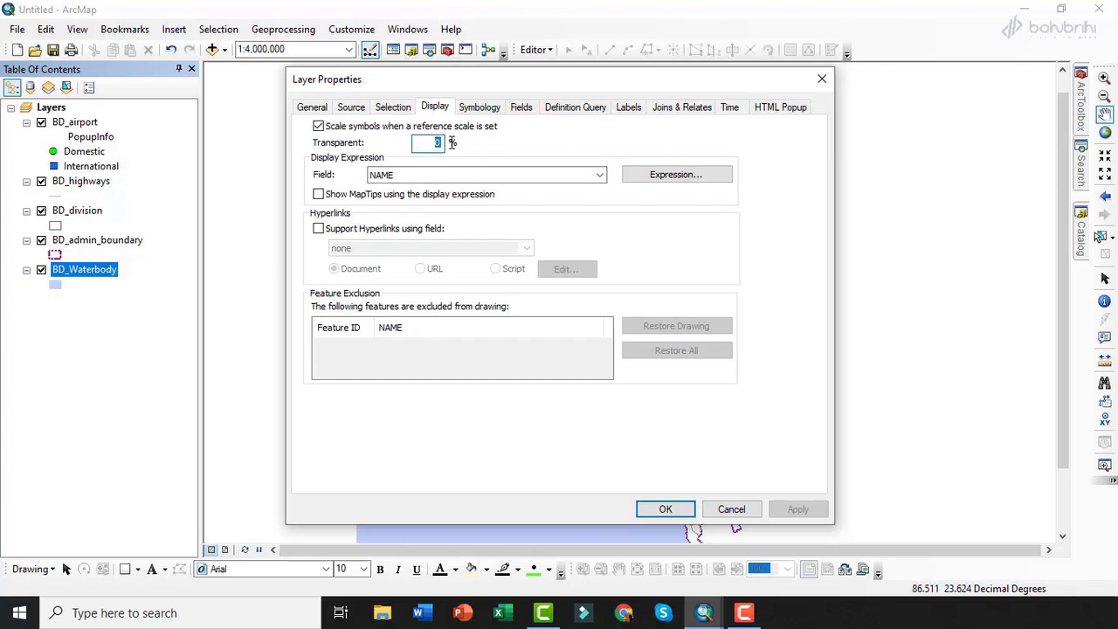
text(2)
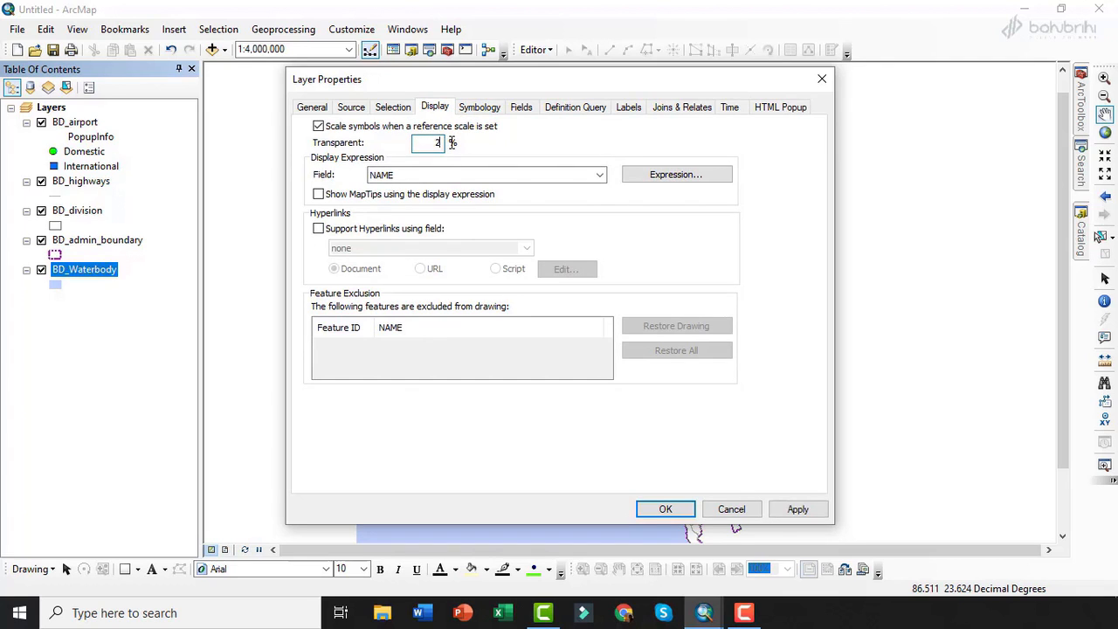
click(667, 507)
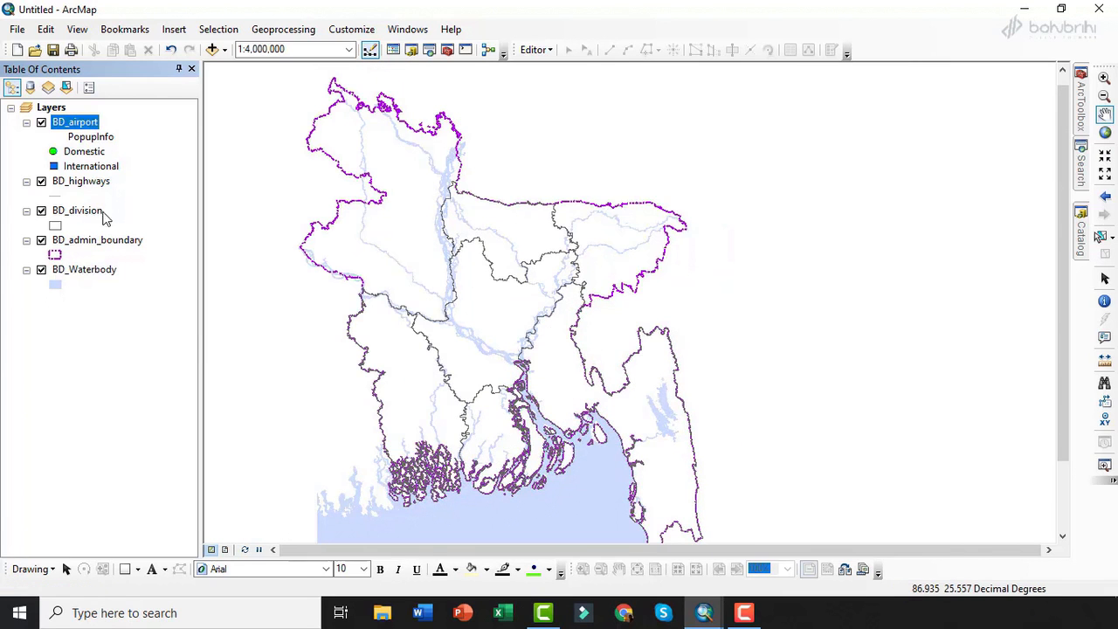
Step: Review the BD_airport layer's general, source, selection, display and symbology properties
double_click(76, 124)
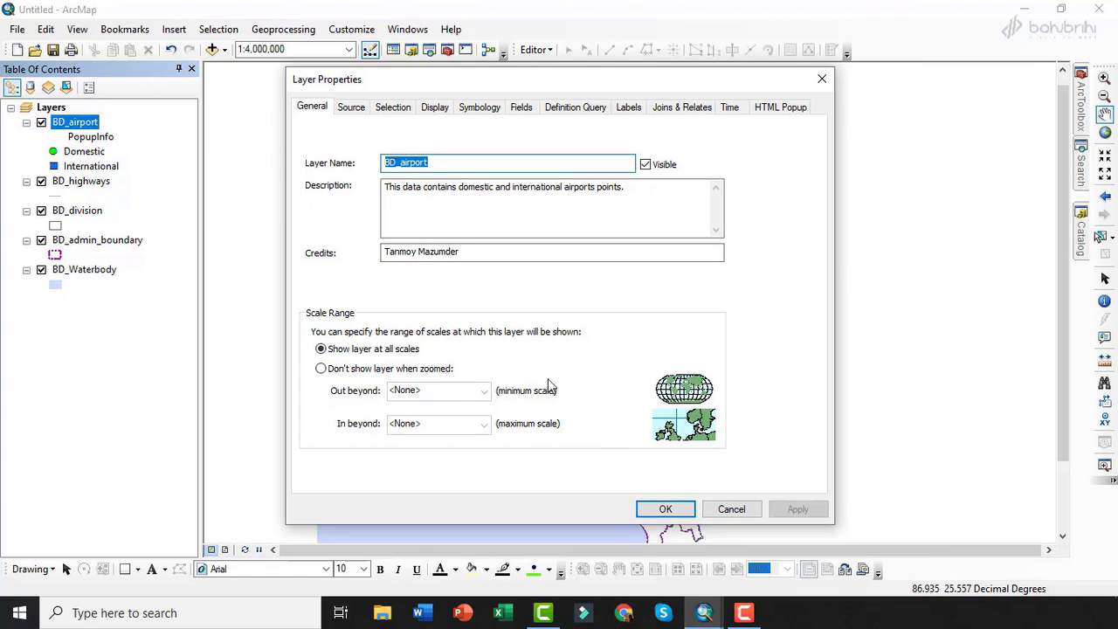
click(352, 109)
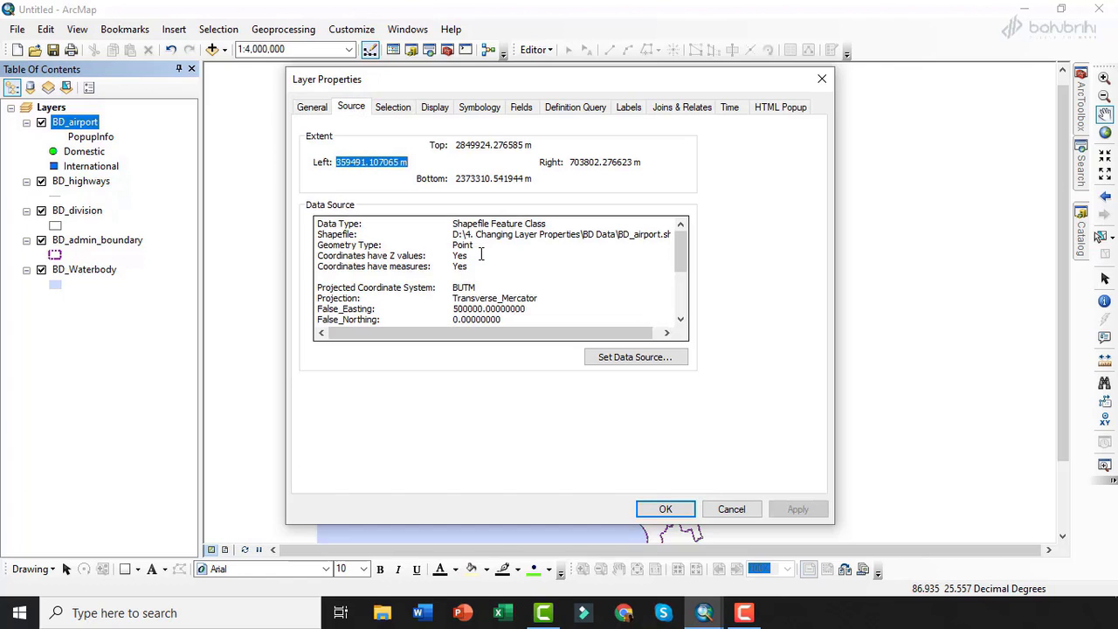
click(392, 109)
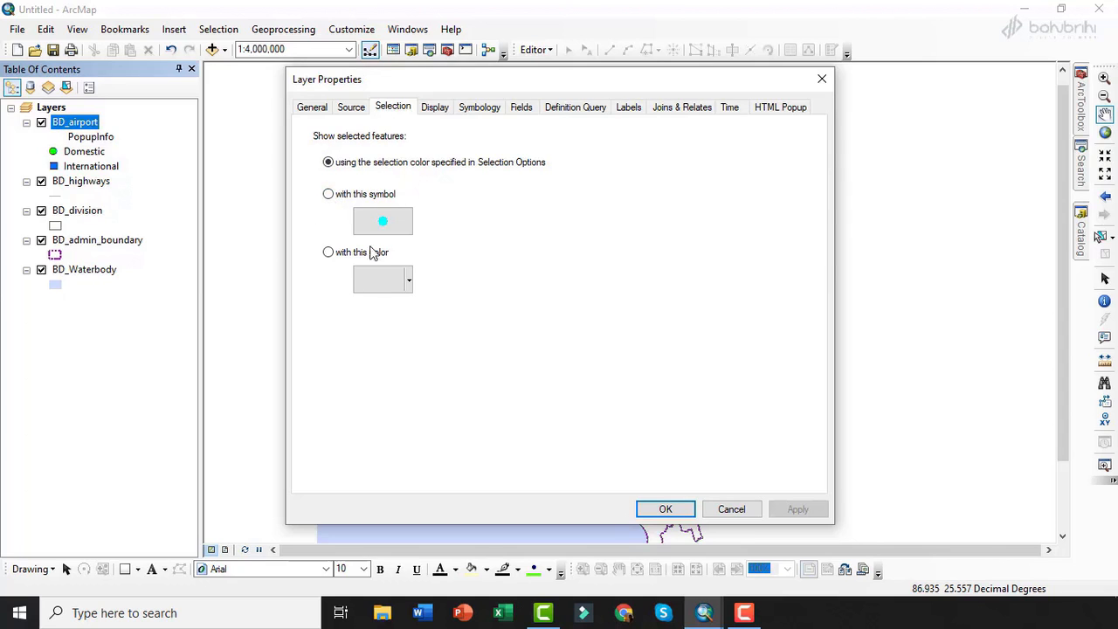
click(430, 108)
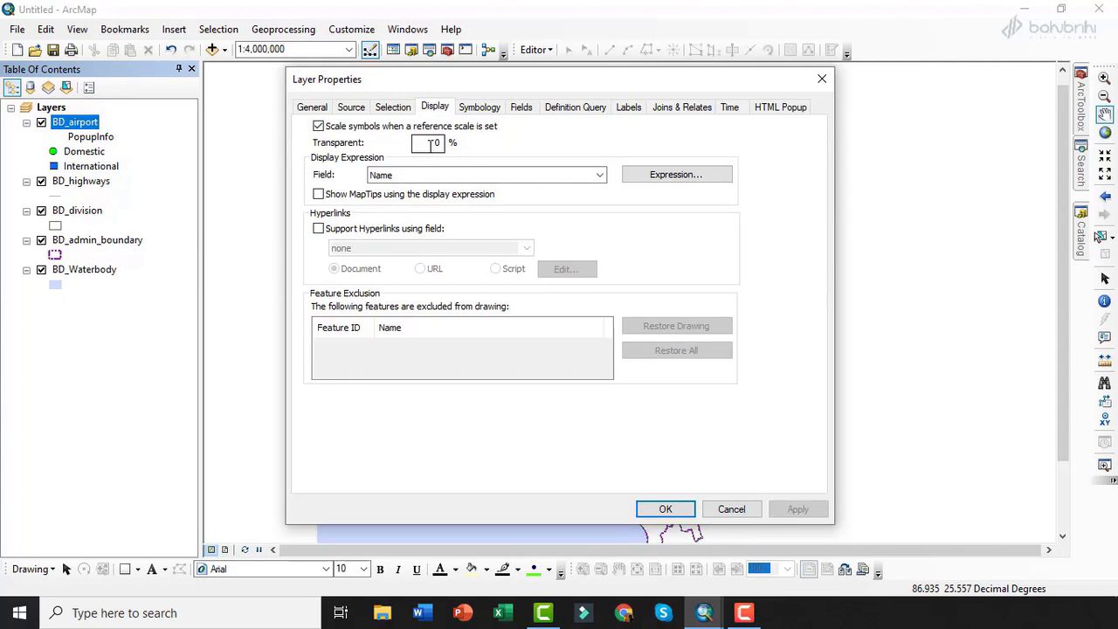
click(482, 108)
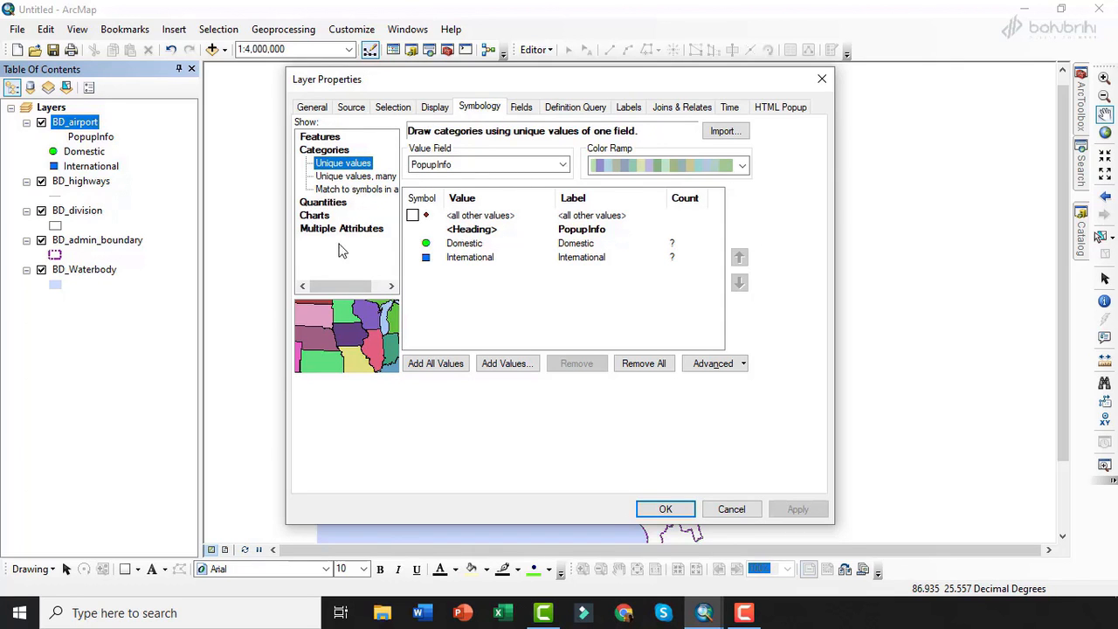
Step: Move the PopupInfo field above Name in the BD_airport layer, hide the Shape field, and apply the changes
click(521, 108)
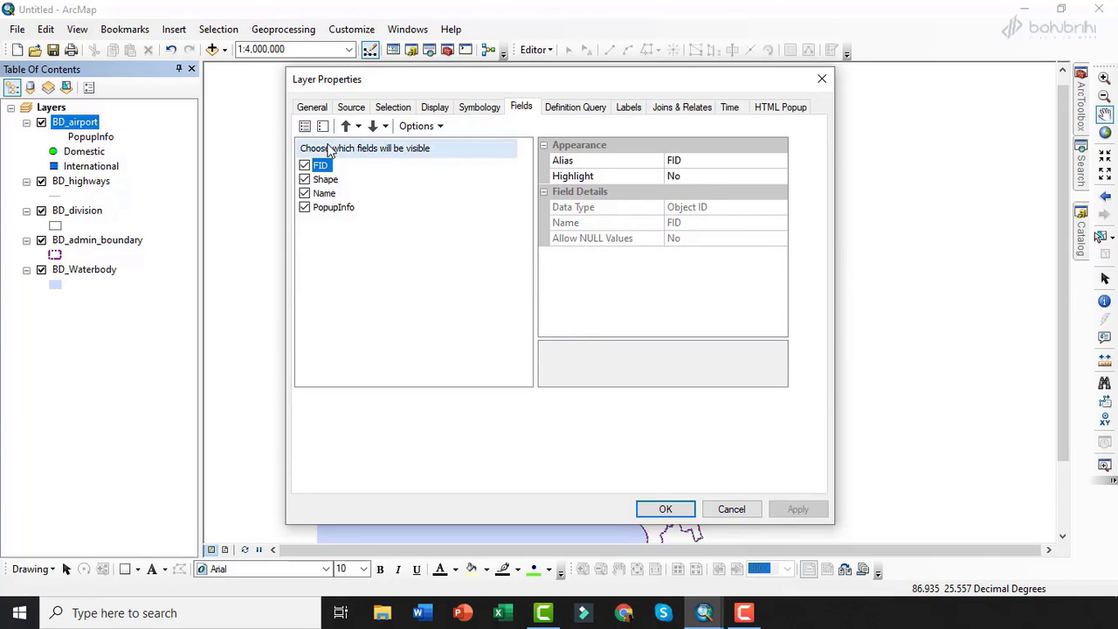
click(331, 210)
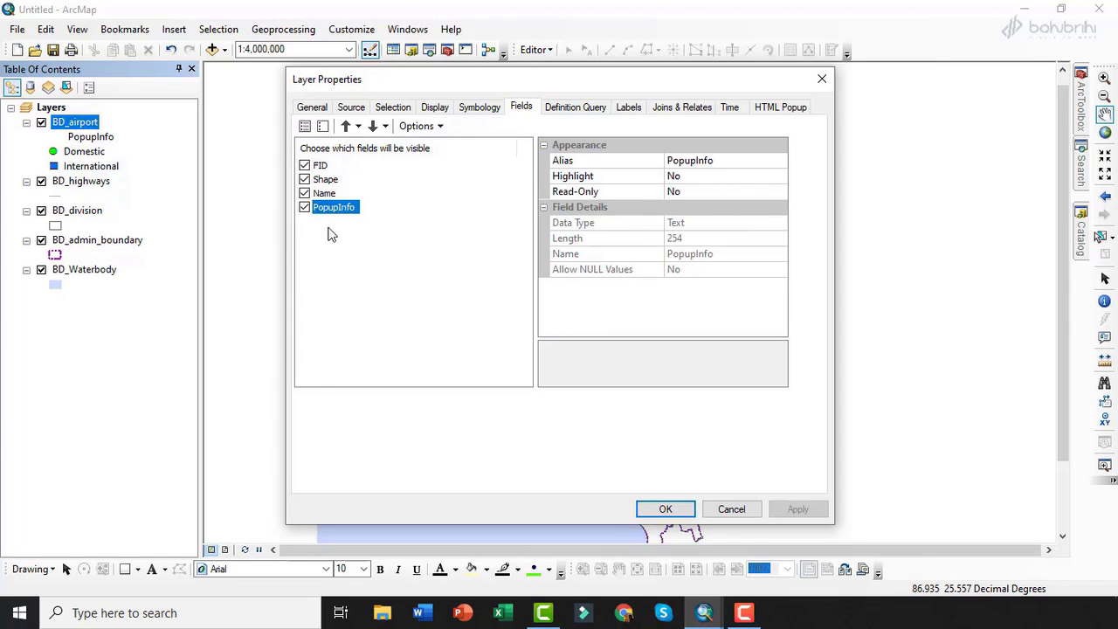
click(347, 128)
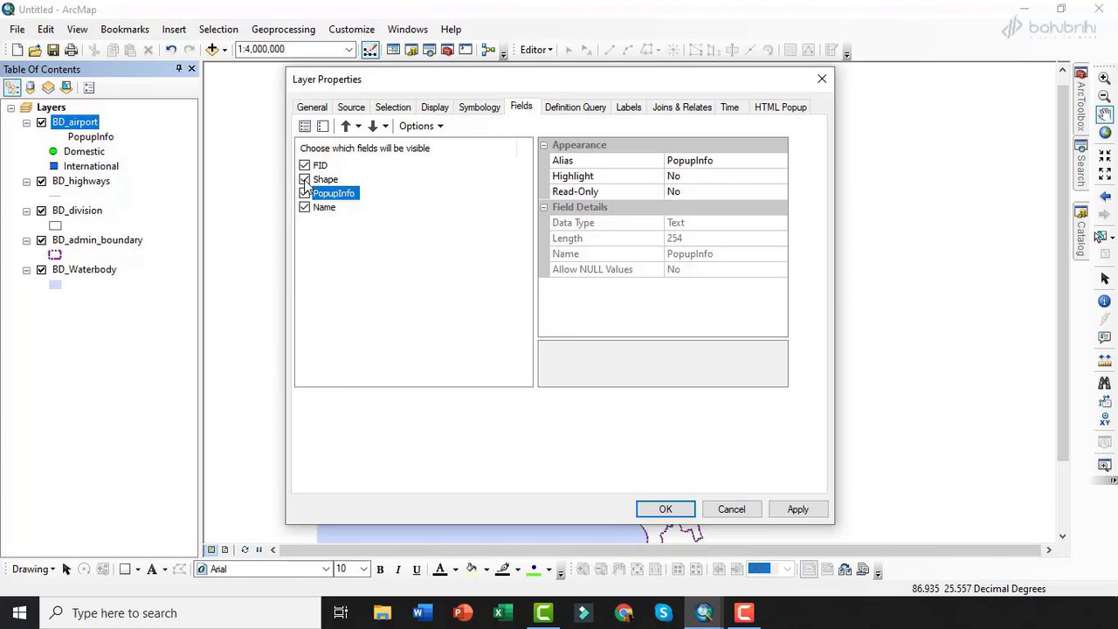
click(304, 180)
click(668, 513)
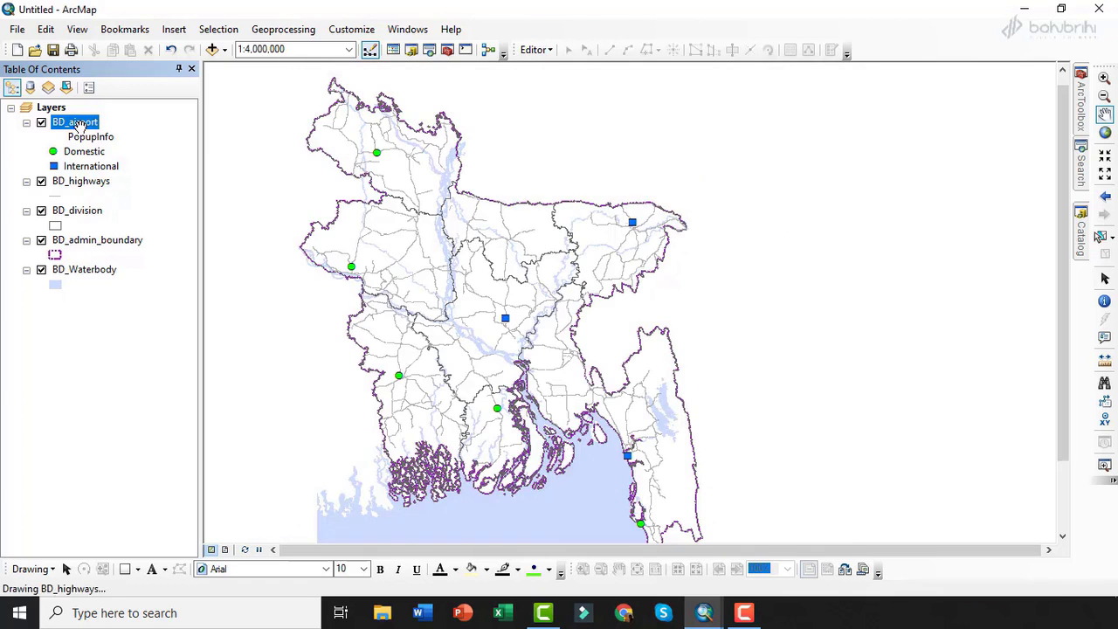
Step: Check the field order and visibility in the BD_airport attribute table, then close the table
right_click(78, 125)
click(124, 173)
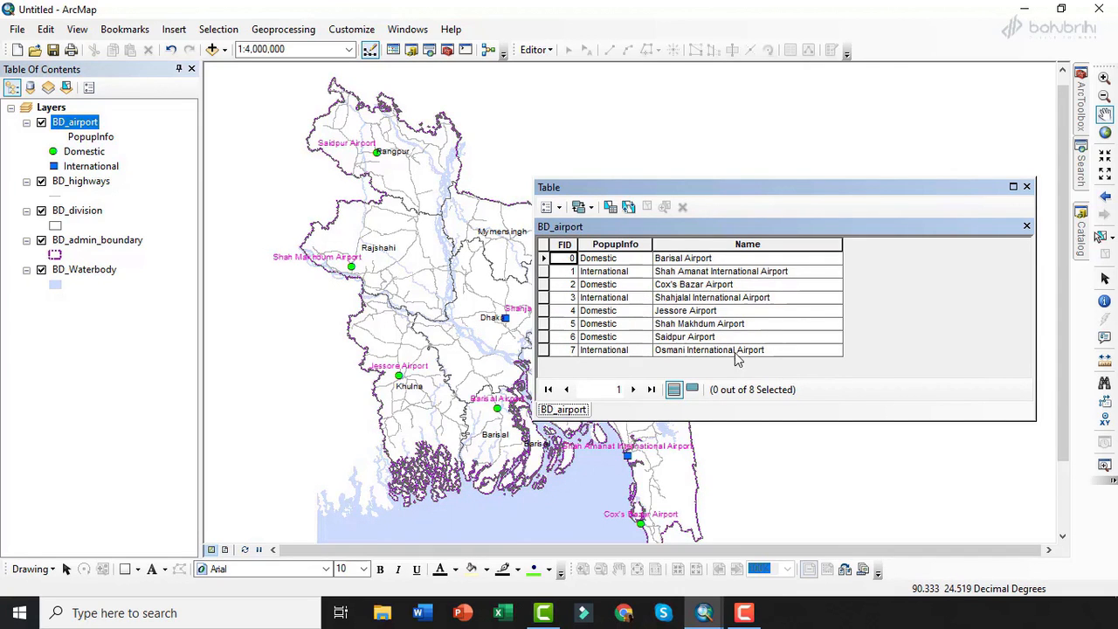
click(1027, 186)
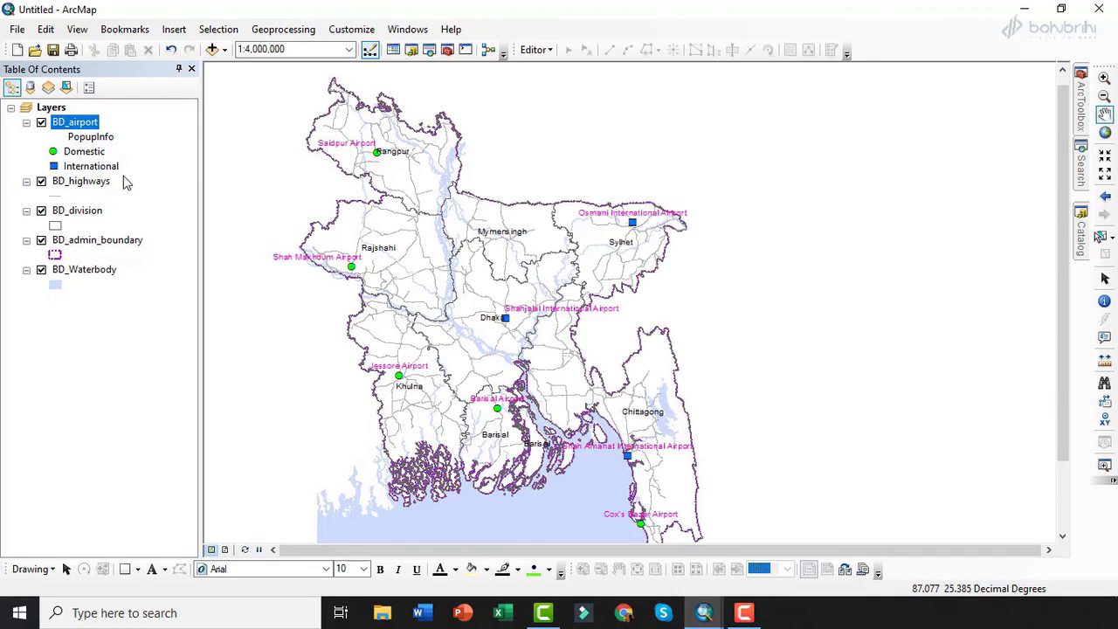
Step: Review the BD_airport layer's definition query and label properties, and close them without changes
right_click(75, 124)
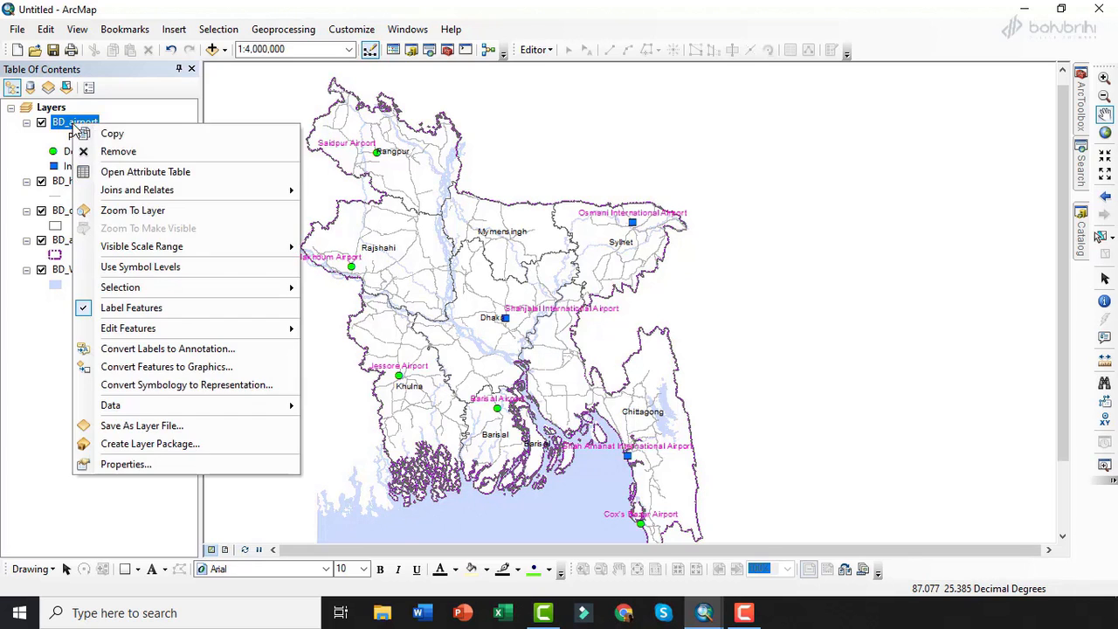
click(120, 463)
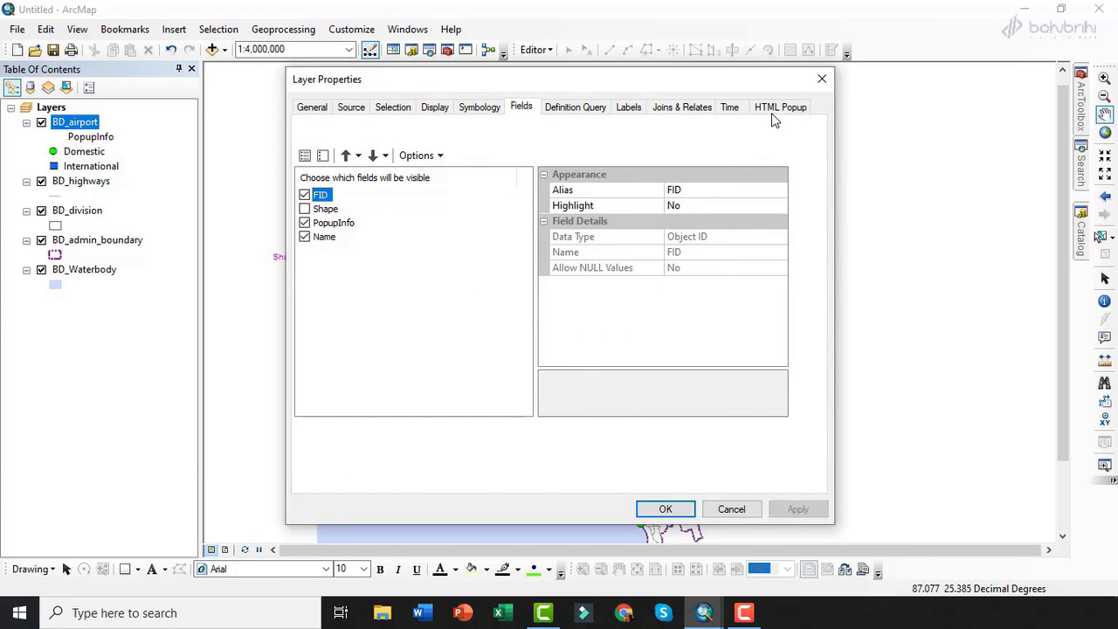
click(581, 107)
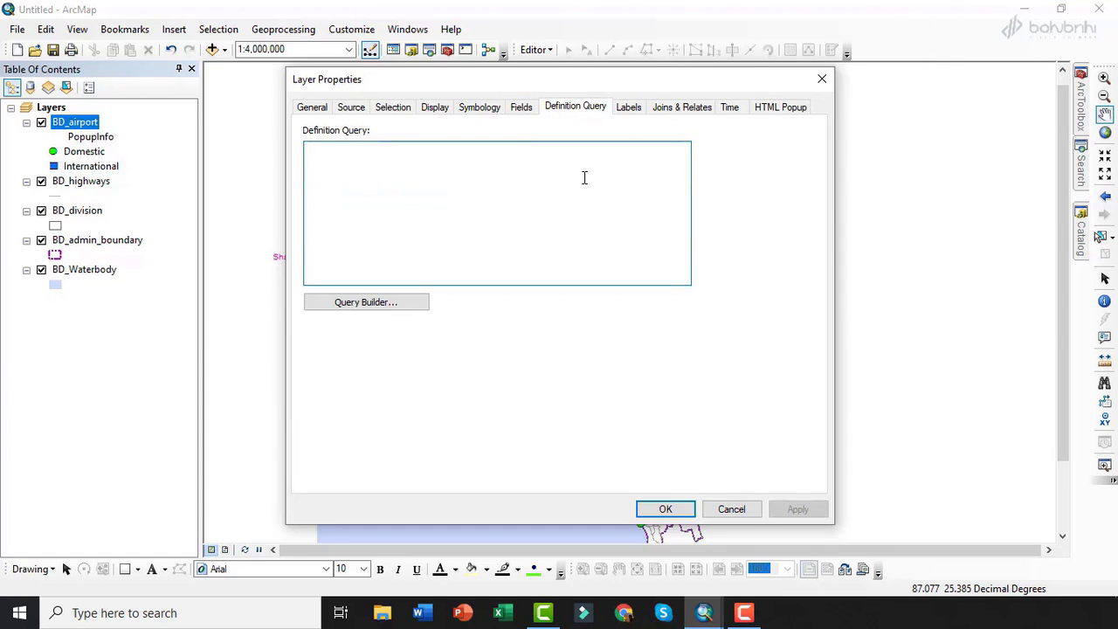
click(635, 108)
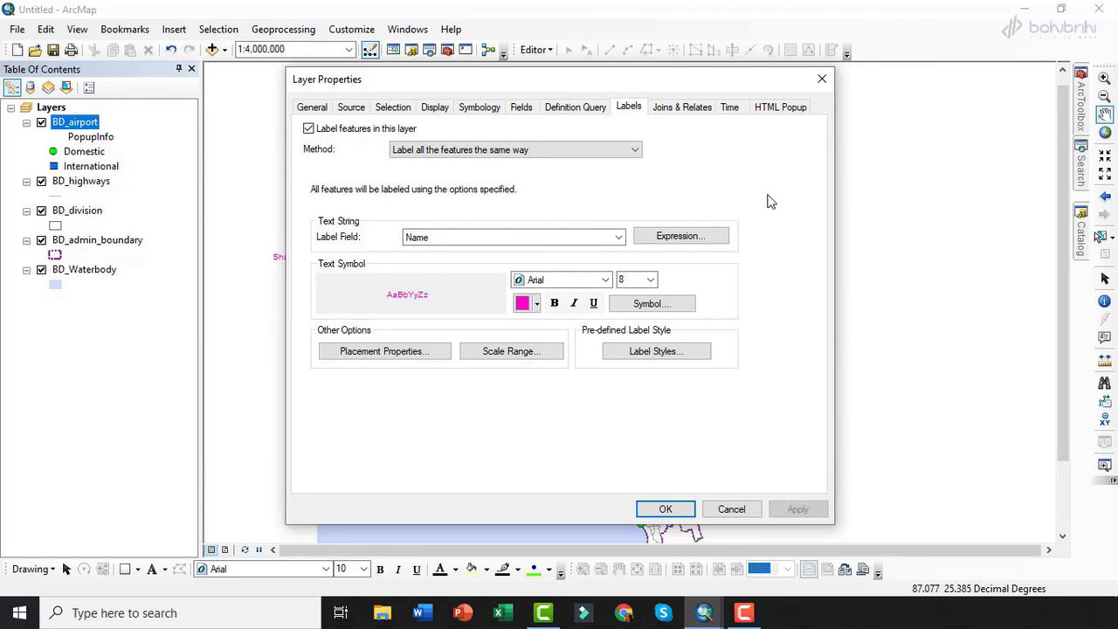
click(811, 80)
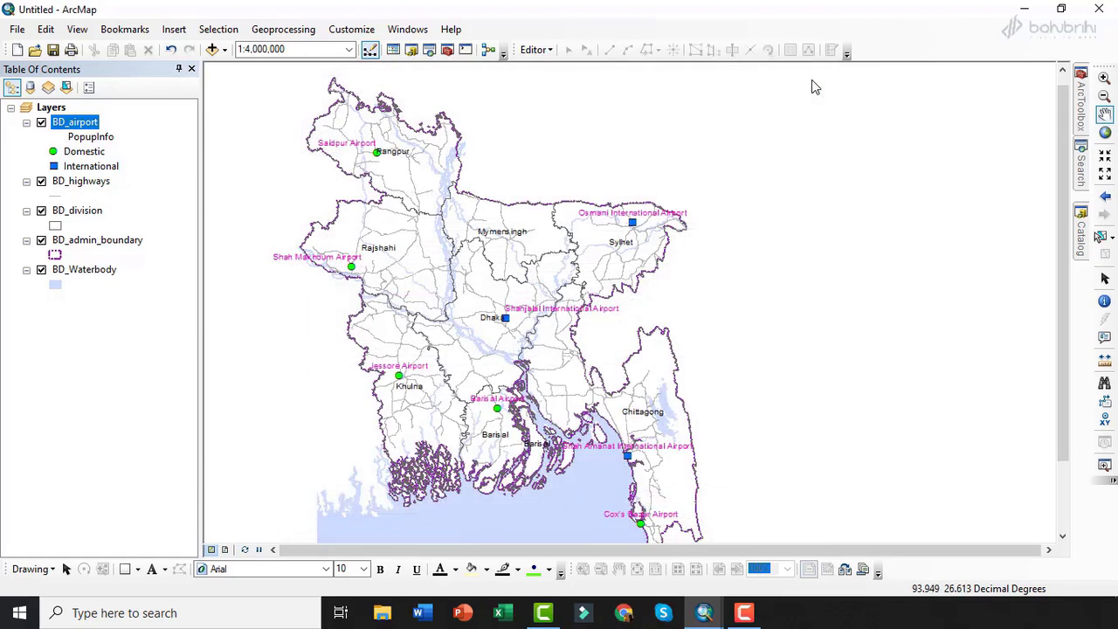